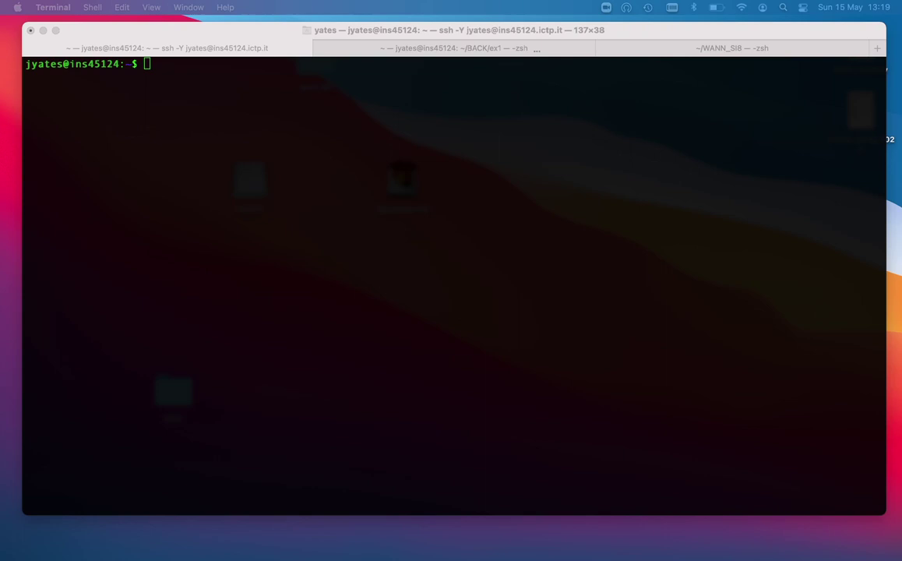
Step: List the home directory and copy the ex1 directory recursively to a new ex2 directory
click(574, 302)
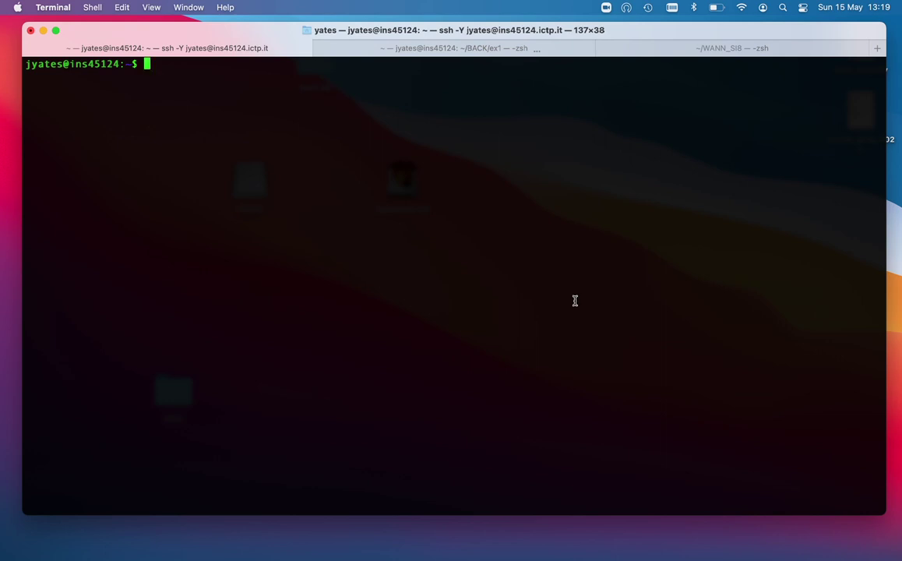
text(ls)
key(Return)
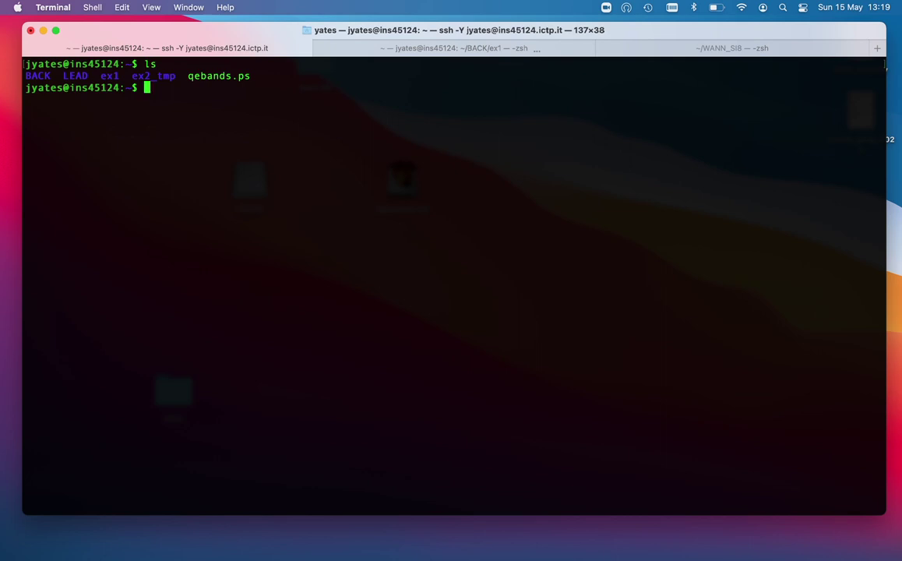
text(cp -r ex1 ex2)
key(Return)
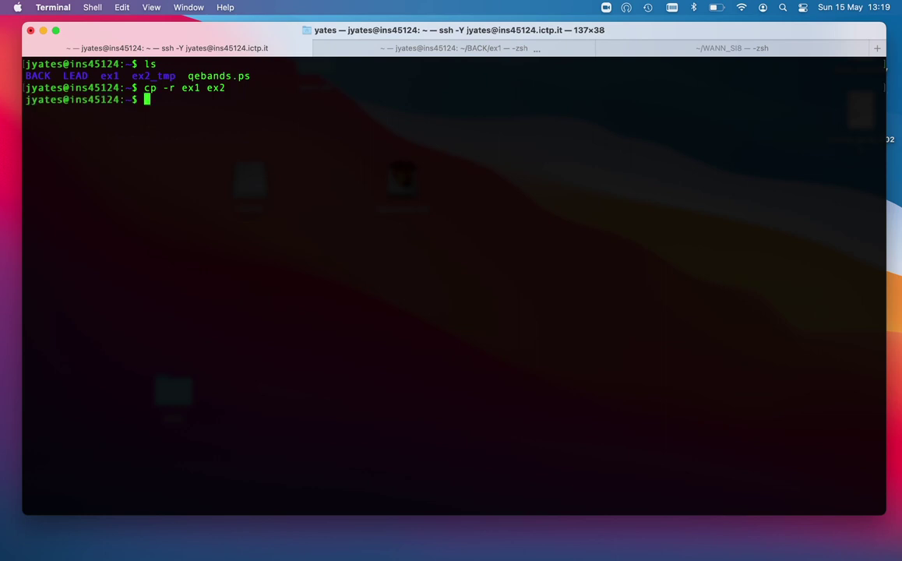
Step: Change into ex2 and list its copied input and output files
text(cd ex2)
key(Return)
text(ls)
key(Return)
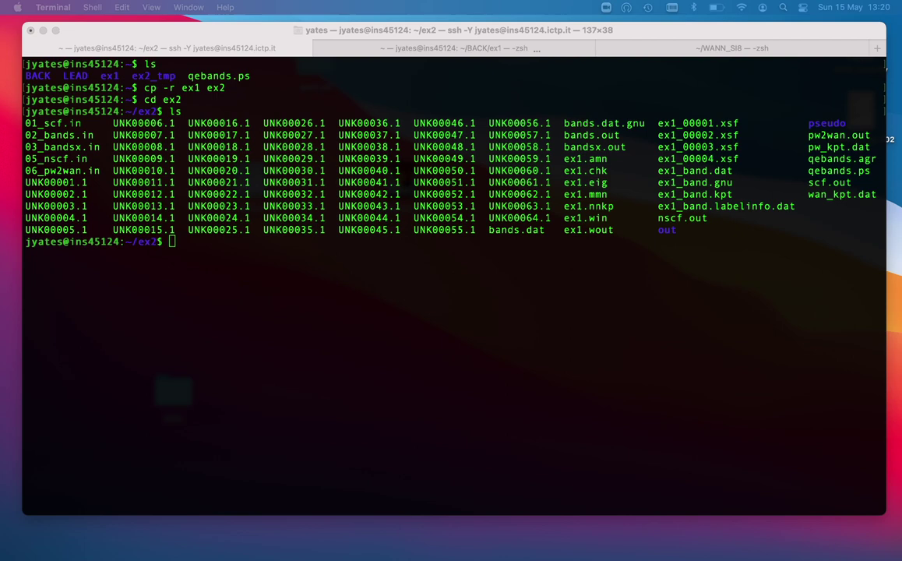
Step: Open 05_nscf.in in vi and clear the old nbnd value of 4
click(495, 418)
text(vi 05)
key(Tab)
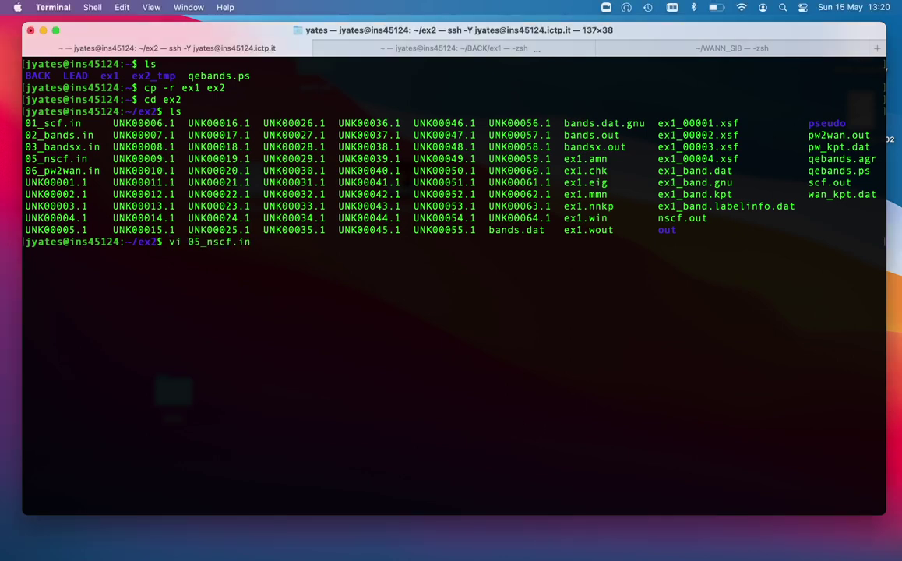
key(Return)
key(Down)
key(Down)
key(Down)
key(Down)
key(Down)
key(Down)
key(Down)
key(Down)
key(Down)
key(Down)
key(Down)
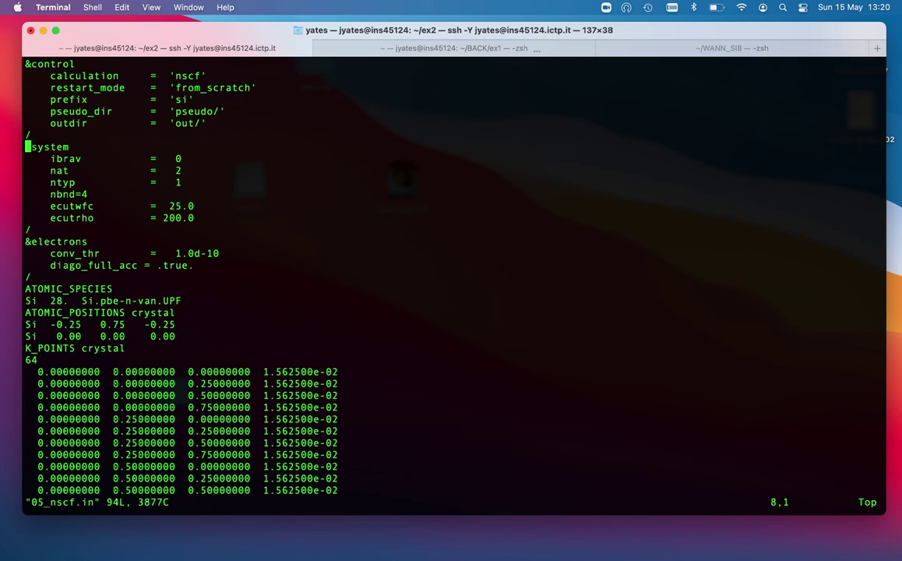
key(Right)
key(Right)
key(Right)
key(Right)
key(Right)
key(Right)
key(Right)
key(Right)
key(Right)
key(s)
key(BackSpace)
Step: Set nbnd to 12, save the file, and enter pw.x < 05_nscf.in > nscf.out
text(12)
key(Escape)
text(:wq)
key(Return)
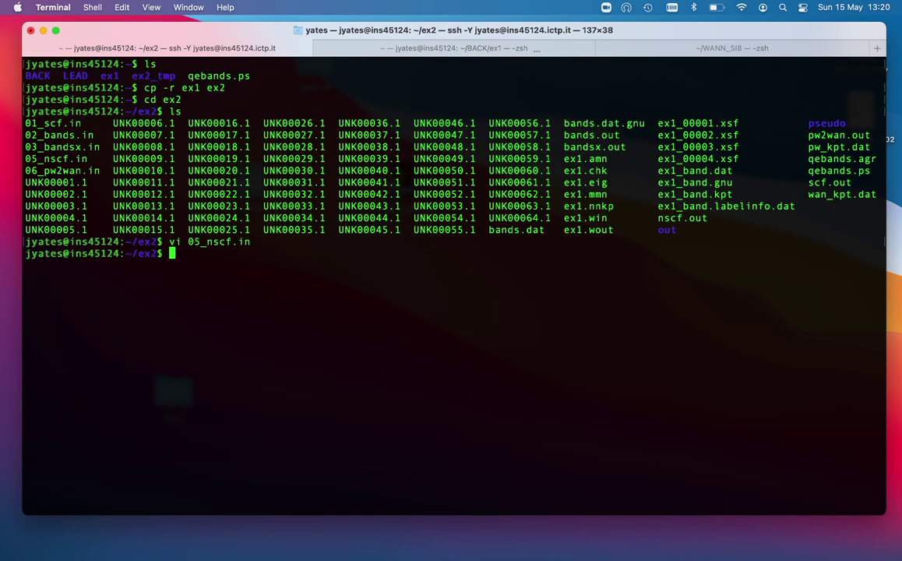
text(pw.x < 05_nscf.in > nscf.out)
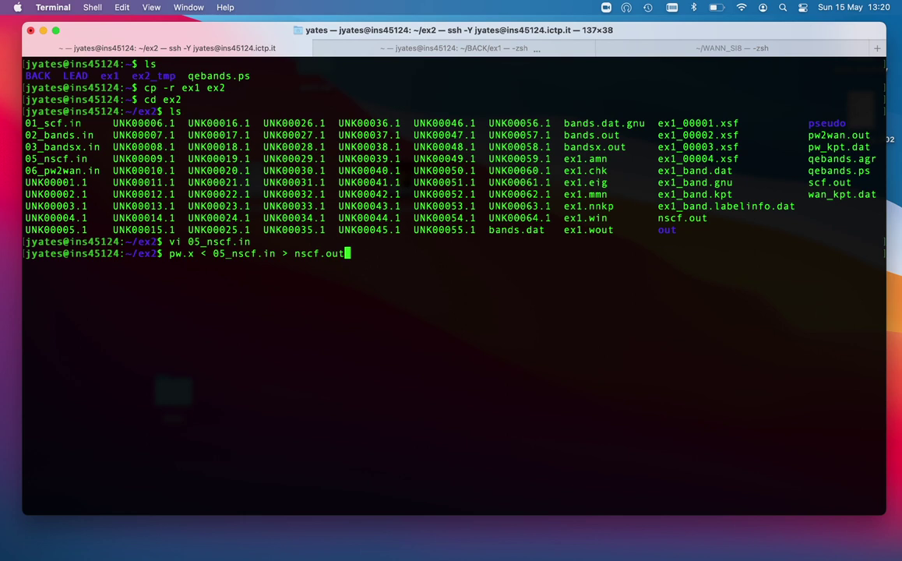
Step: Launch the nscf run, confirm nscf.out is newest with ls -alt | head, and enter cp ex1.win ex2.win
key(Return)
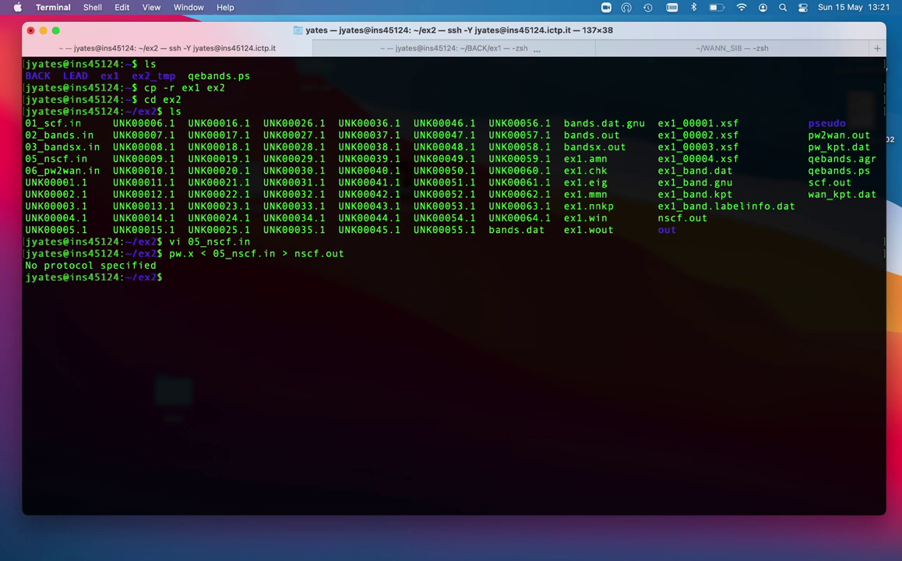
text(ls -alt | head)
key(Return)
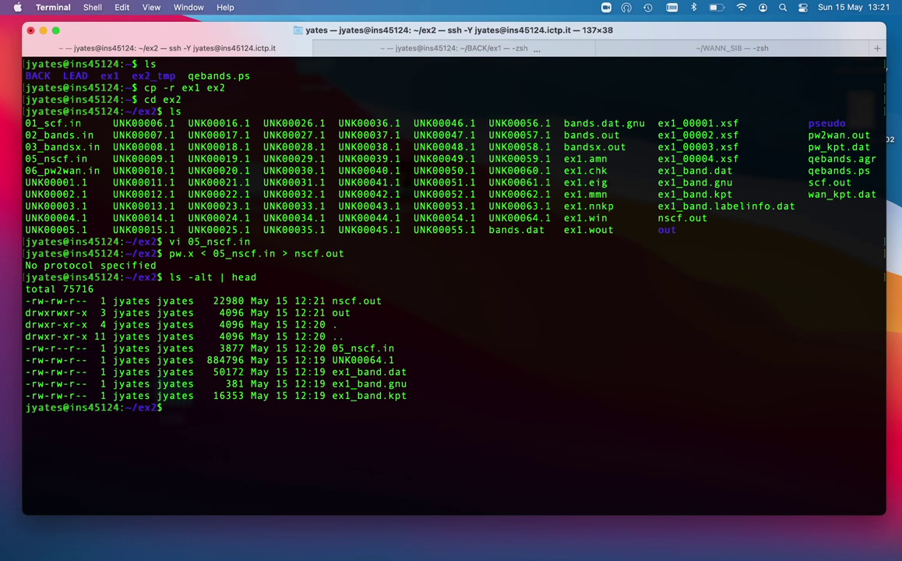
text(cp ex1.win ex2.win)
Step: Copy ex1.win to ex2.win, open it in vi, and set num_bands to 12
key(Return)
text(vi ex2.win)
key(Return)
key(Down)
key(Right)
key(Right)
key(Right)
key(Right)
key(Right)
key(Right)
key(Right)
key(Right)
key(Right)
key(Right)
key(Right)
key(Right)
key(Right)
key(Right)
key(Right)
key(Right)
key(Right)
key(Right)
key(Right)
key(Right)
key(Right)
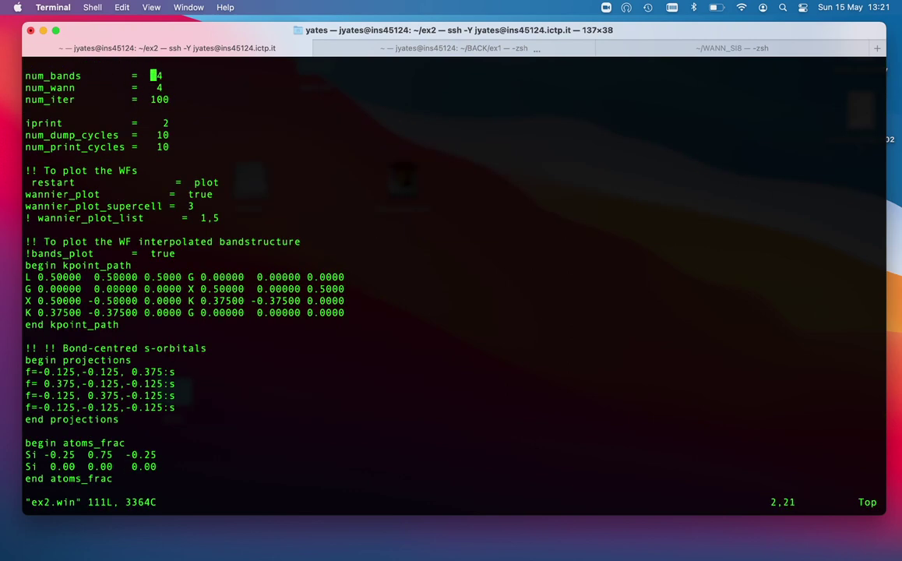
text(s12)
key(Escape)
Step: Delete the four bond-centred s-orbital projection lines, leaving an empty projections line
key(Down)
key(Down)
key(Down)
key(Down)
key(Down)
key(Down)
key(Down)
key(Down)
key(Down)
key(Down)
key(Down)
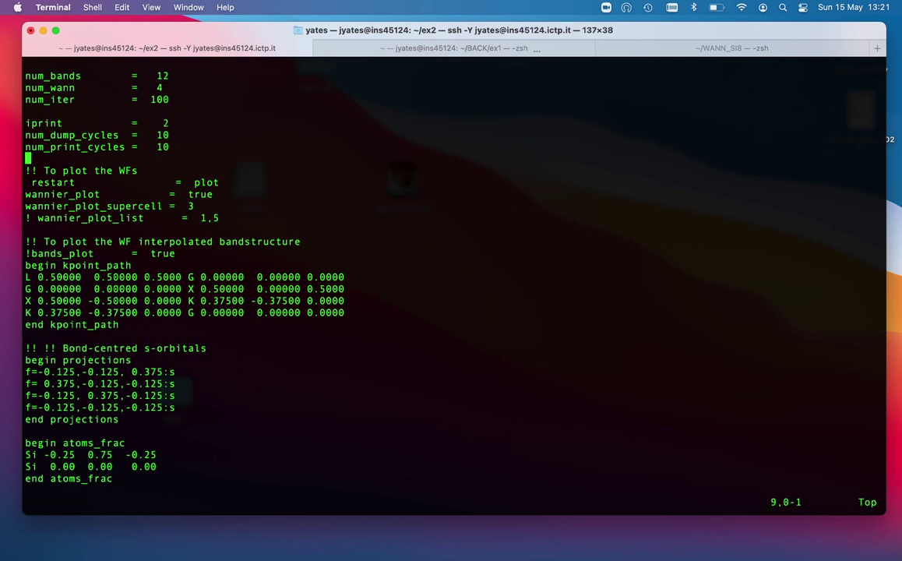
key(Down)
key(Down)
key(Down)
key(Down)
key(Down)
key(Down)
key(Down)
key(Down)
key(Down)
key(Down)
key(Down)
key(Down)
key(Down)
key(Down)
key(Down)
key(Up)
key(d)
key(d)
key(d)
key(d)
key(d)
key(d)
key(d)
key(d)
key(i)
key(Return)
key(Up)
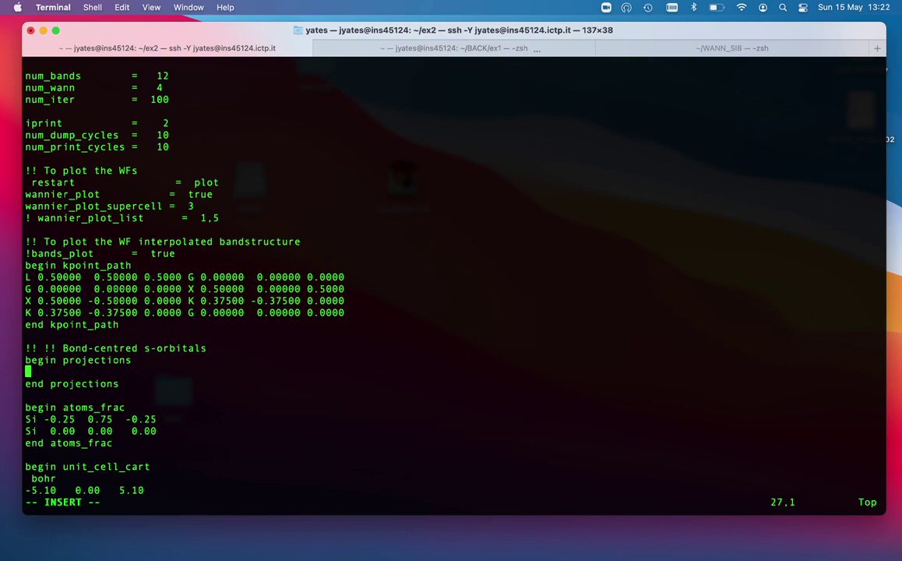
Step: Enter Si:sp3 as the projection and change num_wann to 8
text(Si:sp3)
key(Up)
key(Up)
key(Up)
key(Up)
key(Up)
key(Up)
key(Up)
key(Up)
key(Up)
key(Up)
key(Up)
key(Up)
key(Up)
key(Up)
key(Up)
key(Up)
key(Up)
key(Up)
key(Up)
key(Up)
key(Up)
key(Up)
key(Up)
key(Up)
key(Up)
key(Right)
key(Right)
key(Right)
key(Right)
key(Right)
key(Right)
key(Right)
key(Right)
key(Right)
key(Right)
key(Right)
key(Right)
key(Down)
key(Right)
key(Right)
key(Right)
text(8)
Step: Add blank lines below num_iter, above iprint
key(Down)
key(Down)
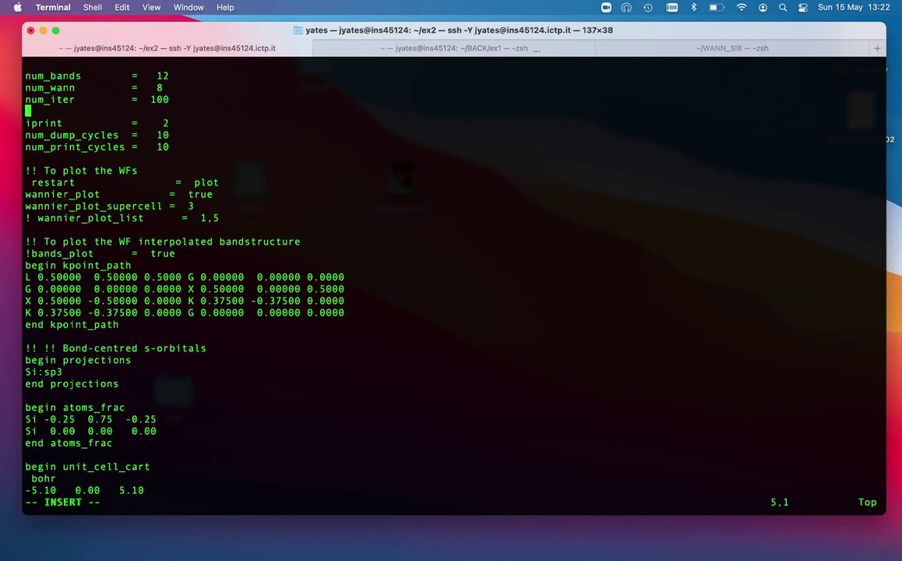
key(Return)
key(Return)
key(Return)
key(Up)
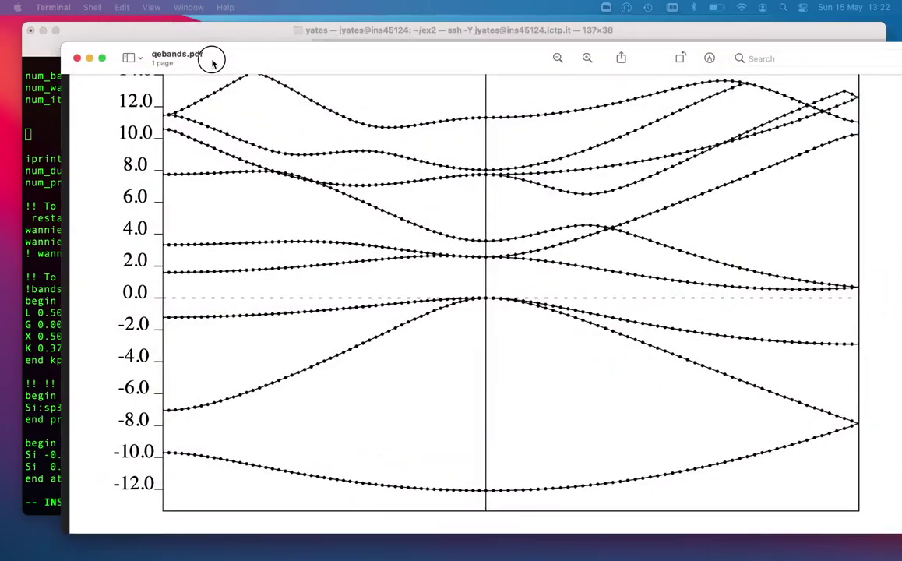
Step: Move the qebands.pdf Preview window to inspect the bands, then return to the ex2.win editor
drag(209, 56, 188, 51)
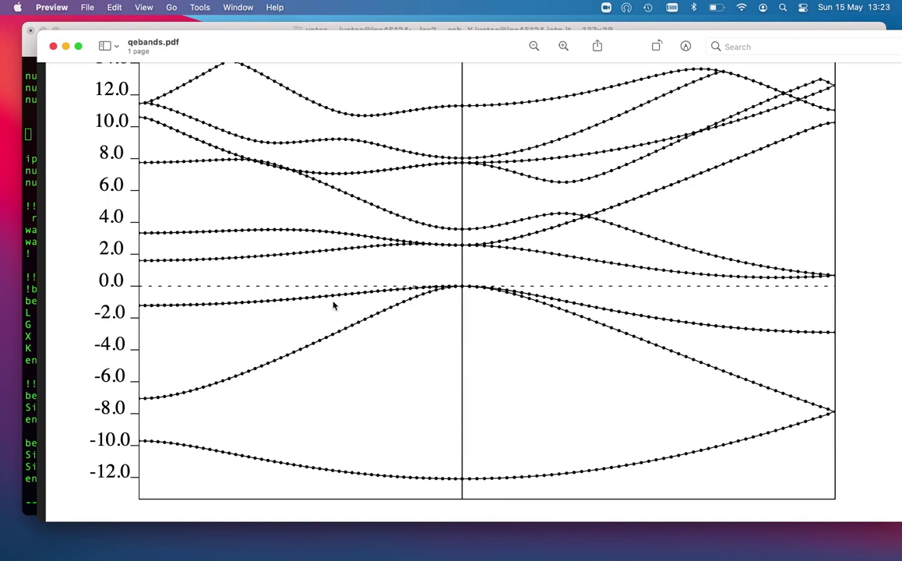
click(27, 277)
Step: Type dis_froz_max = 6.4 on the blank line below num_iter
key(Up)
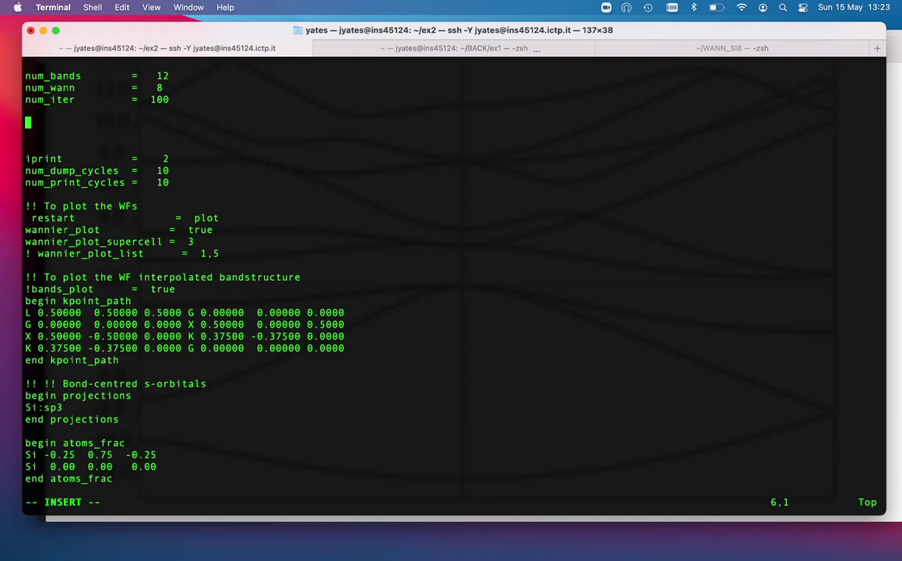
text(dis_froz_max )
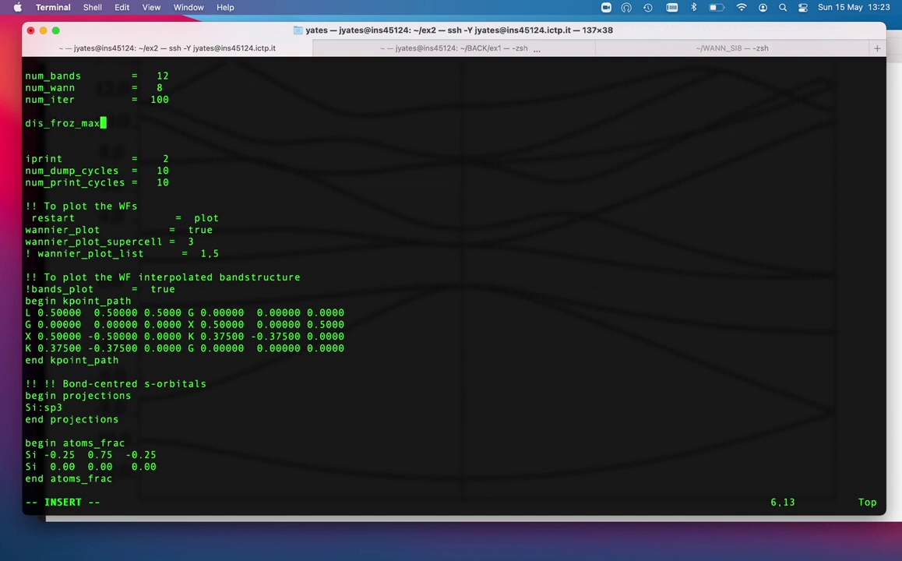
text(= 6.4)
click(284, 520)
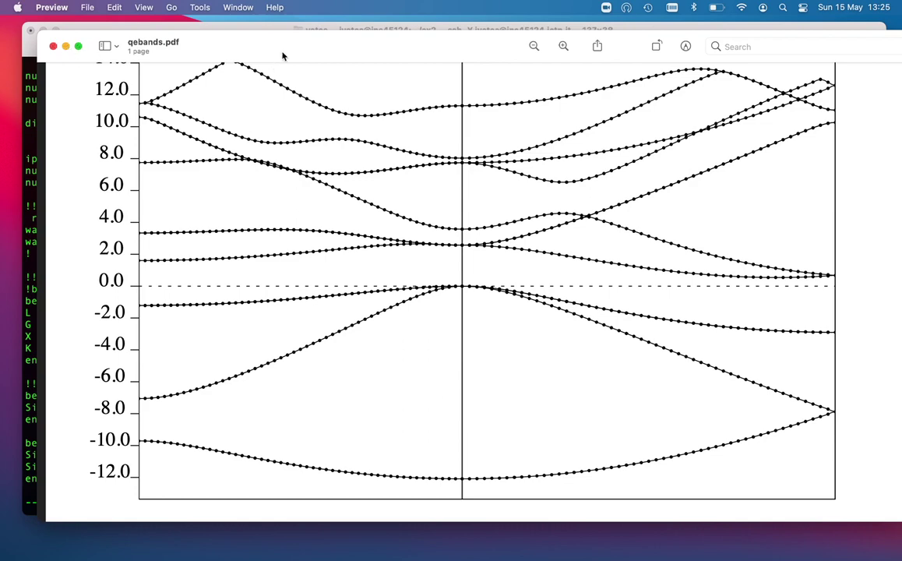
click(251, 30)
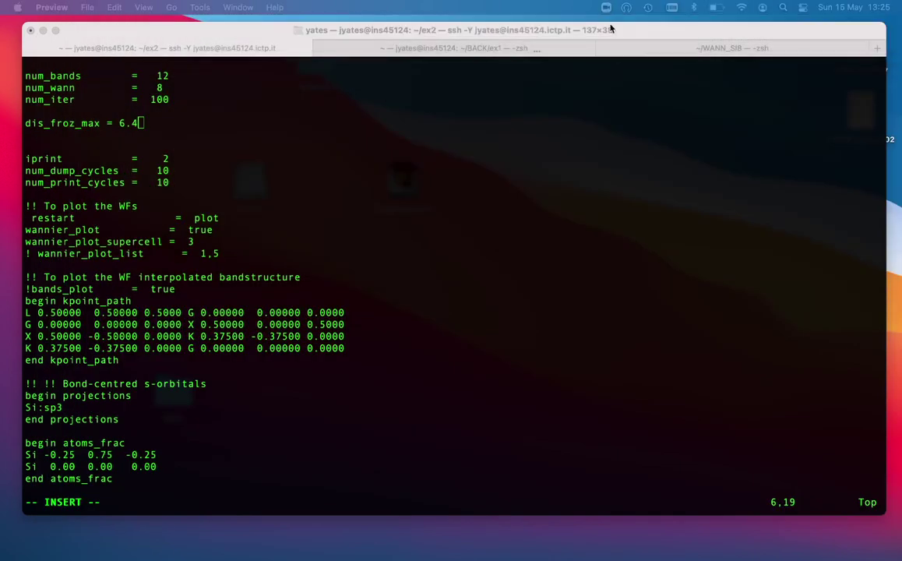
Step: Add dis_win_max = 17 on a new line below dis_froz_max
click(524, 215)
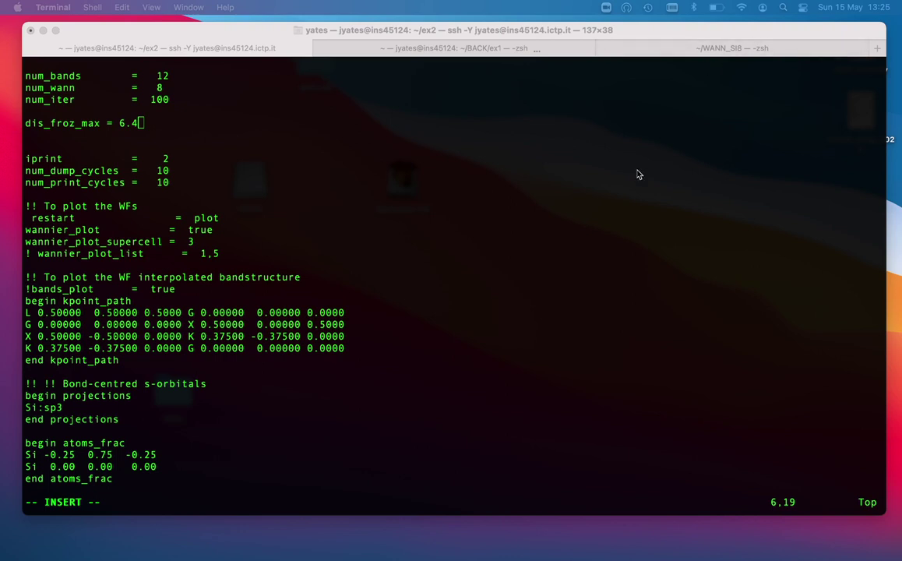
key(Return)
text(dis_win_max  = 17)
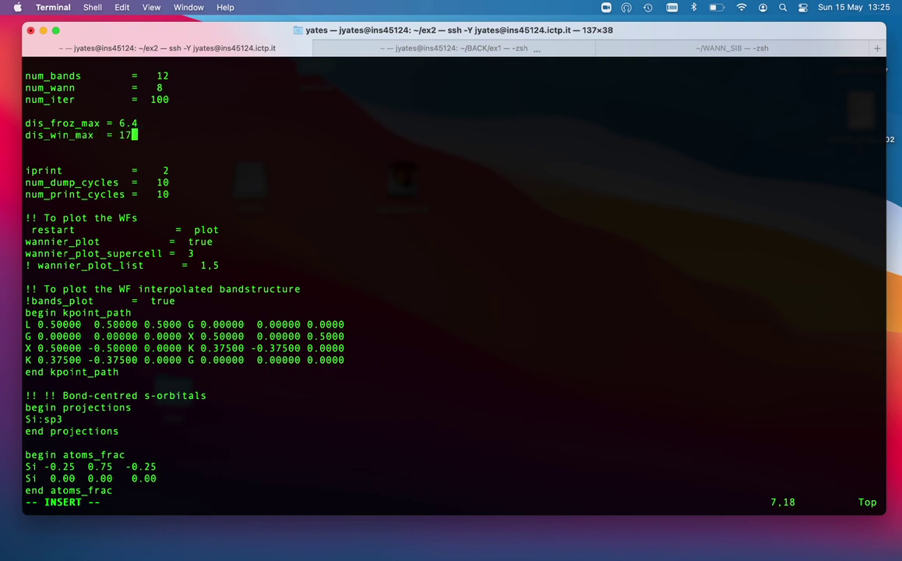
Step: Comment out the restart line with '!' and uncomment bands_plot
key(Down)
key(Down)
key(Down)
key(Down)
key(Down)
key(Down)
key(Down)
key(Down)
key(Left)
key(Left)
key(Left)
key(Left)
key(Left)
key(Left)
key(Left)
key(Left)
key(Left)
key(Left)
key(Left)
key(Left)
key(Left)
key(Left)
key(Left)
key(Left)
key(Left)
text(!)
key(Down)
key(Down)
key(Down)
key(Down)
key(Down)
key(Down)
key(BackSpace)
key(Down)
key(Down)
key(Down)
key(Down)
key(Escape)
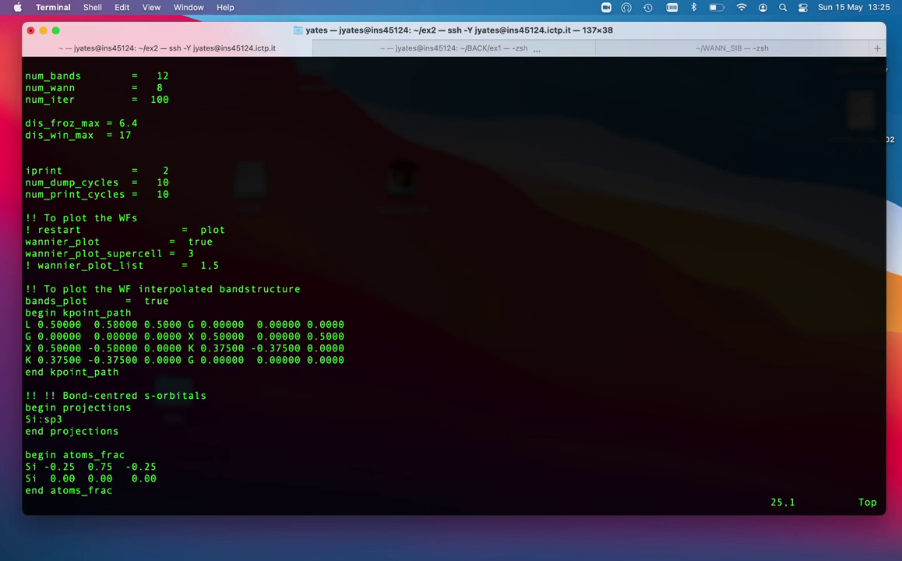
Step: Comment out the X–K and K–G kpoint_path lines and save ex2.win with :wq
text(i!)
key(Down)
key(Left)
text(!)
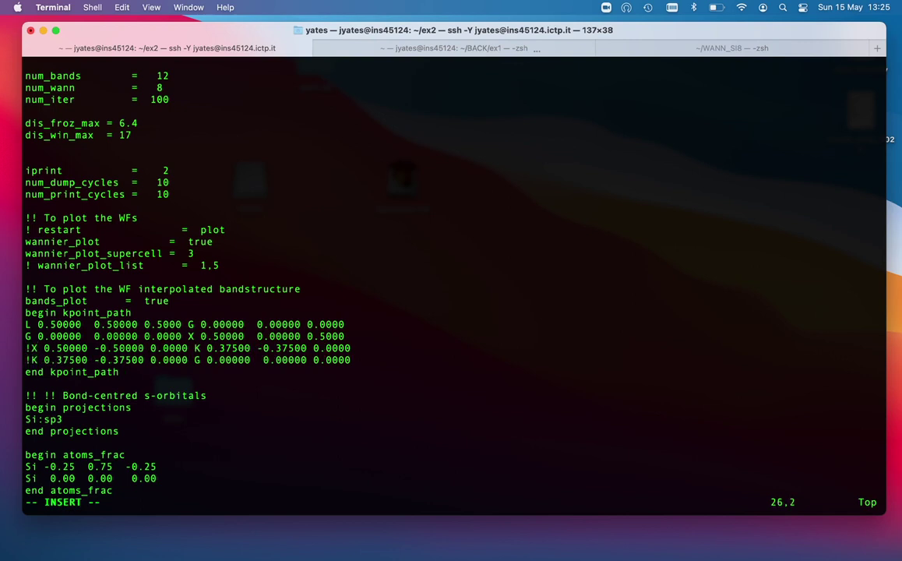
key(Escape)
text(:wq)
key(Return)
Step: Enter the vi command for 06_pw2wan.in at the shell prompt
text(vi ex)
key(BackSpace)
key(BackSpace)
text(06)
key(Tab)
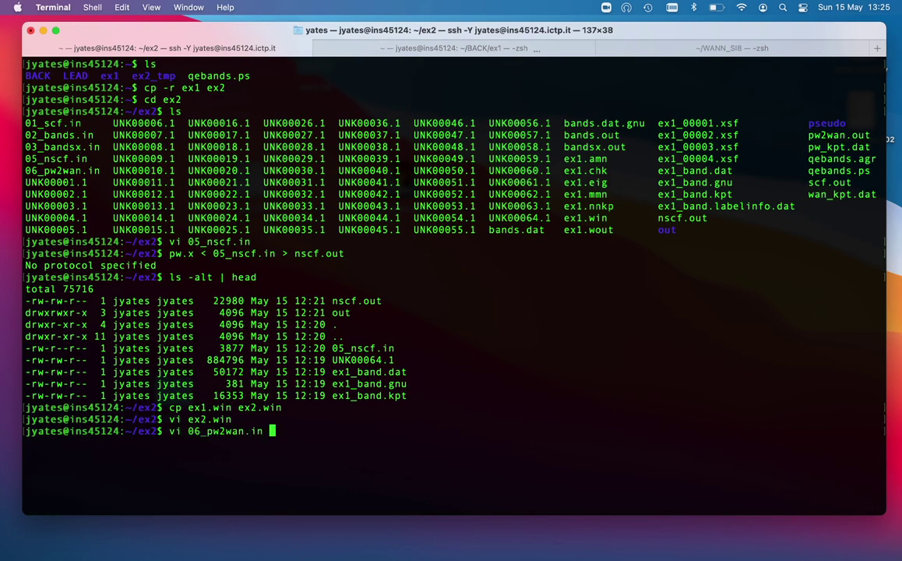
Step: Open 06_pw2wan.in, insert 2 after ex in the seedname to make 'ex2', and save
key(Return)
key(Down)
key(Down)
key(Down)
key(Right)
key(Right)
key(Right)
key(Right)
key(Right)
key(Right)
key(Right)
key(Right)
key(Right)
key(Right)
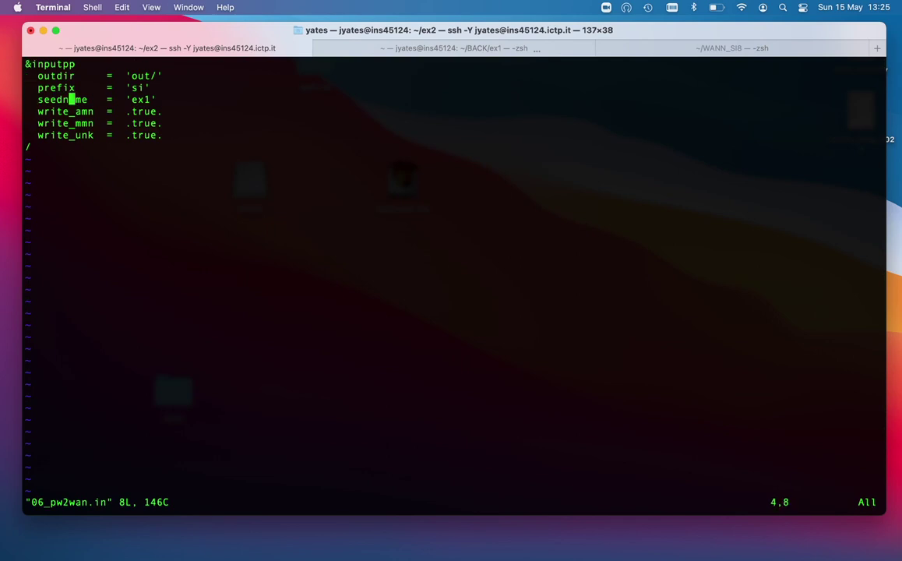
key(Right)
key(Right)
key(Right)
key(Right)
key(l)
text(i2)
key(Escape)
key(j)
text(:wq)
key(Return)
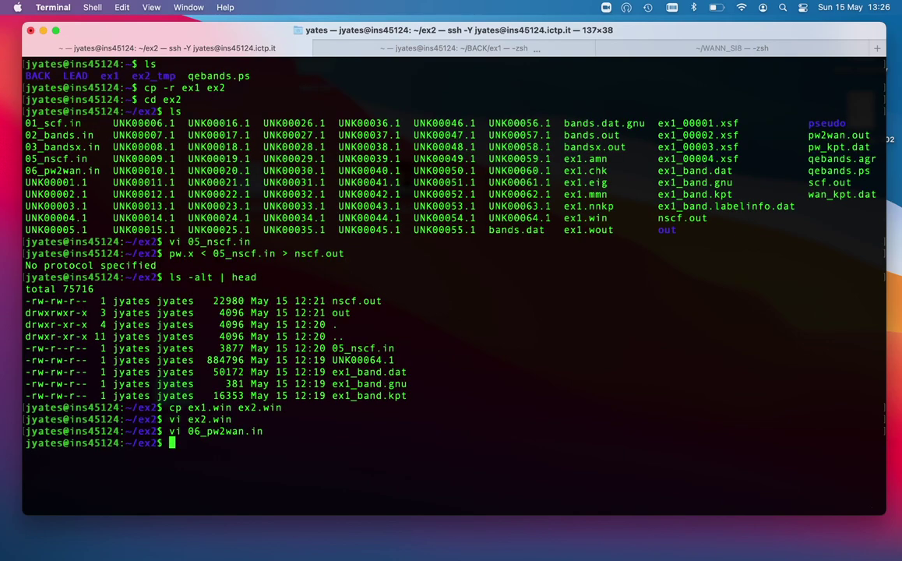
Step: Run wannier90.x -pp ex2 to generate ex2.nnkp, then enter less ex2.nnkp
text(pw2)
key(BackSpace)
key(BackSpace)
key(BackSpace)
text(wannier90.x -pp )
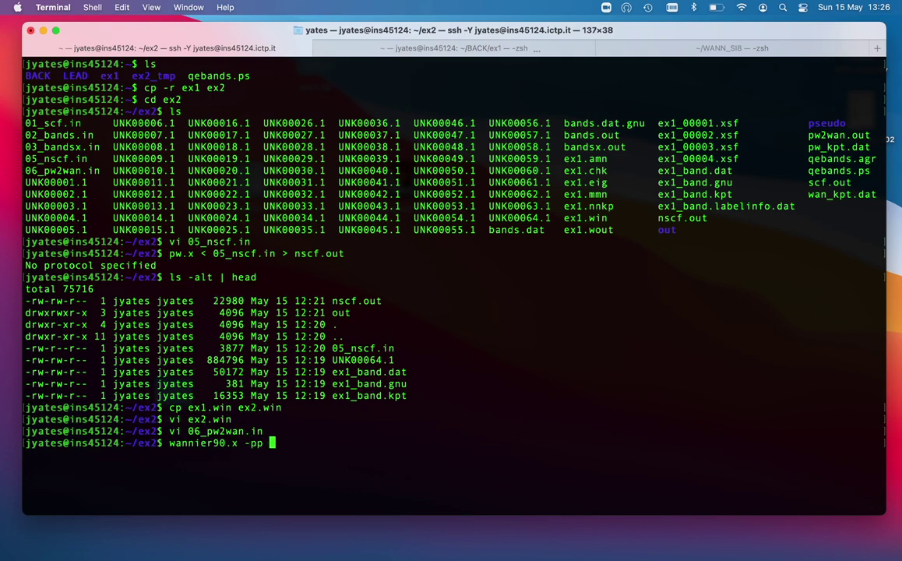
text(ex2)
key(Return)
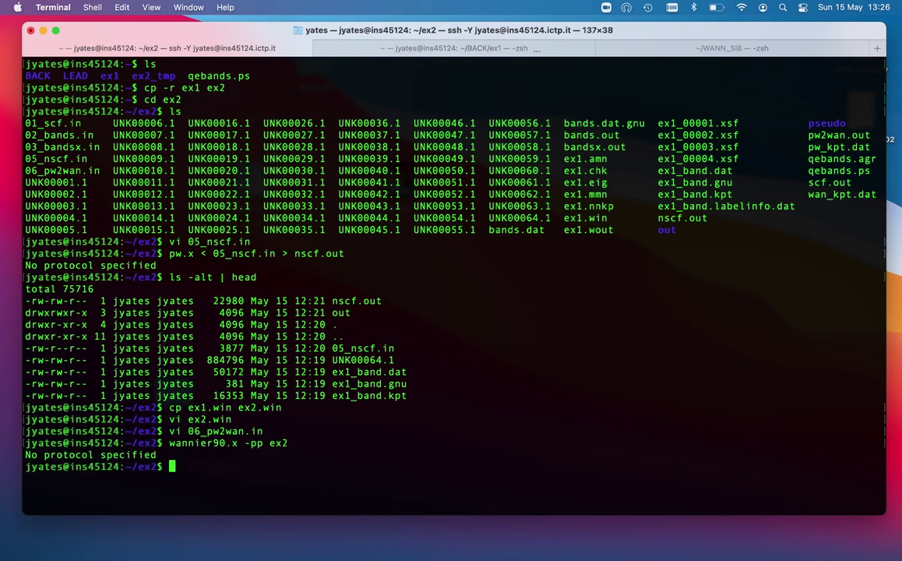
text(less ex2.nnkp)
key(Return)
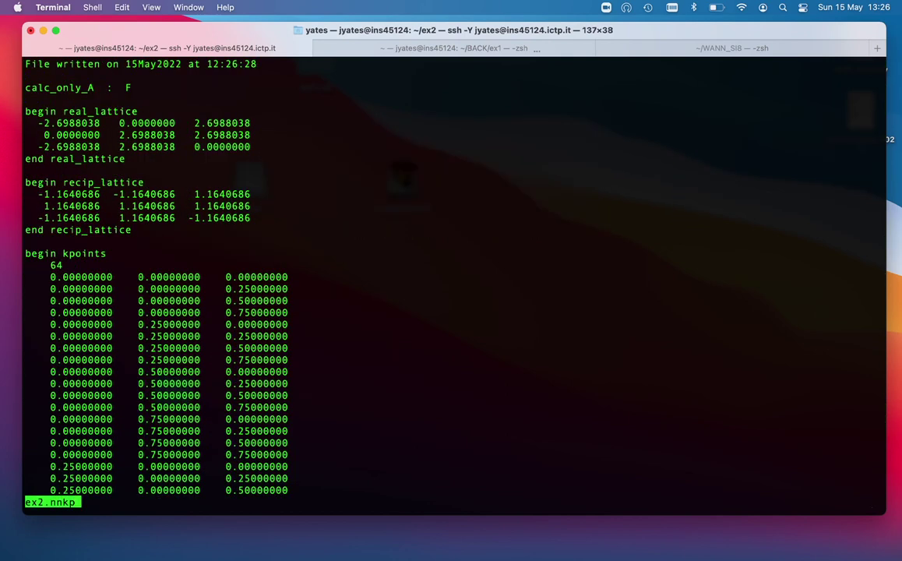
key(space)
key(space)
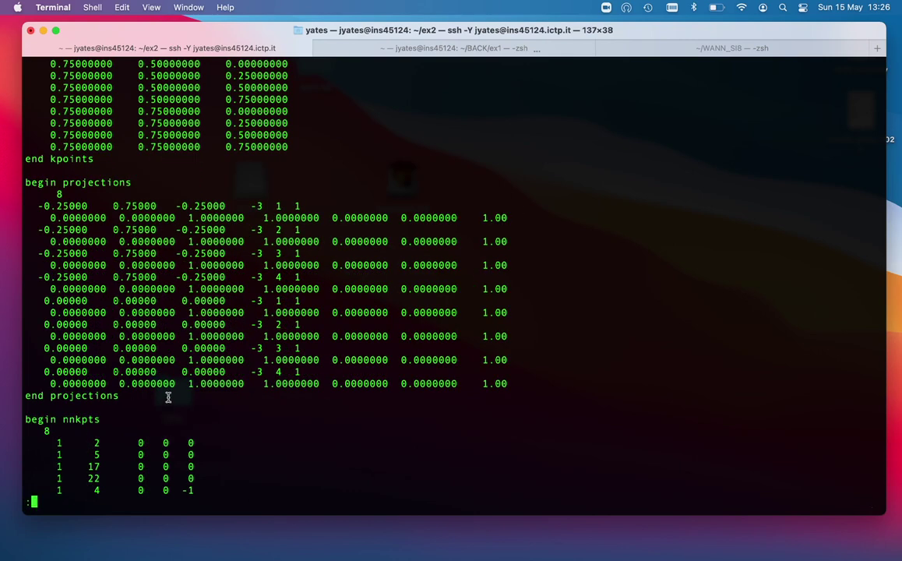
key(q)
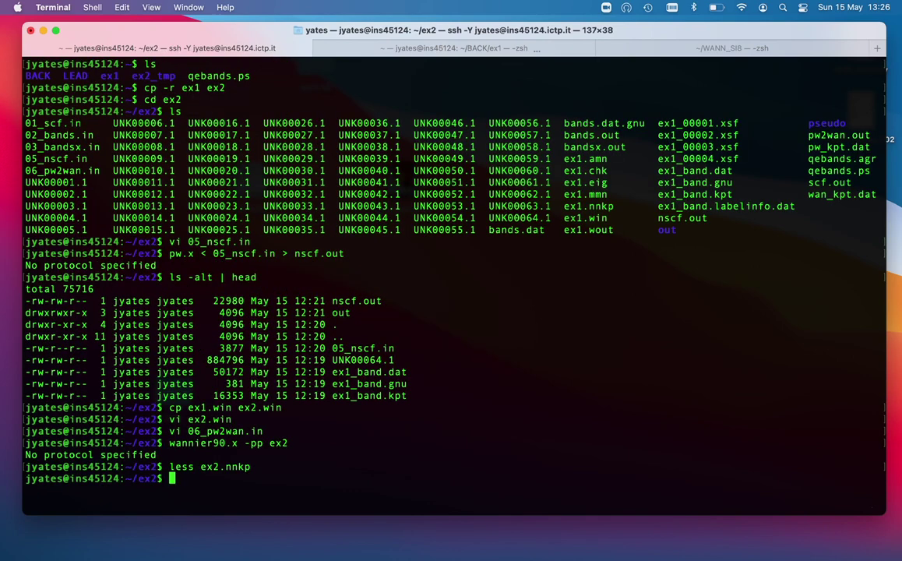
text(pw2w)
Step: Run pw2wannier90.x on 06_pw2wan.in, writing its output to pw2wan.out
key(Tab)
text(< 06)
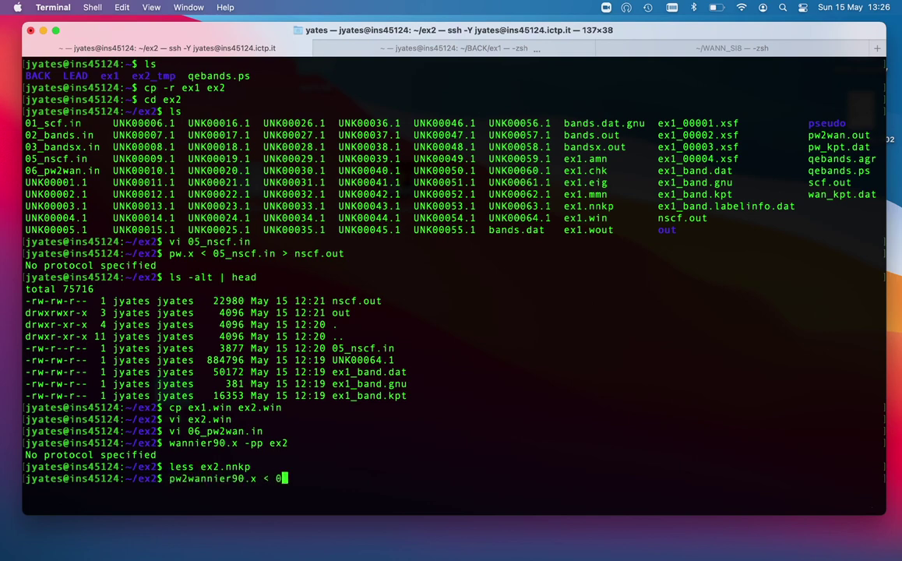
key(Tab)
text(> p)
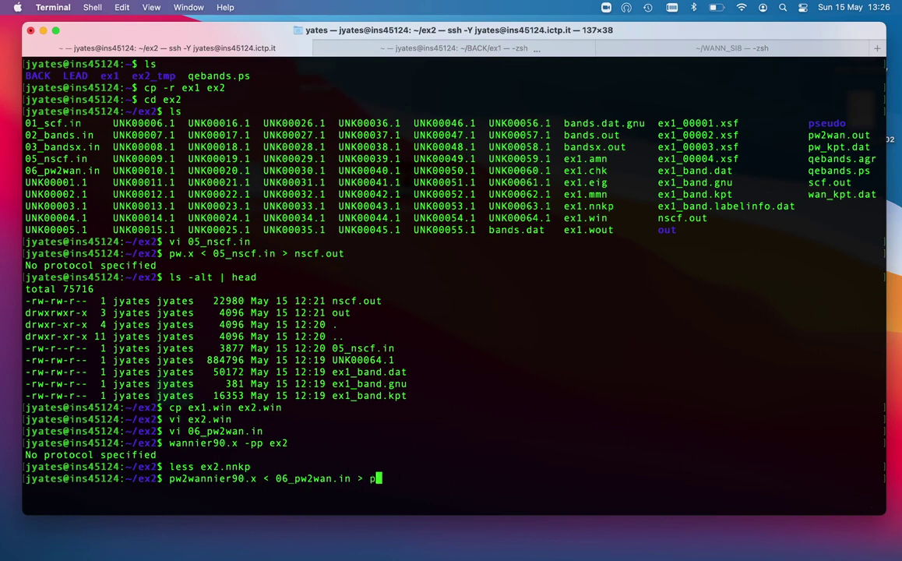
text(w2wan.out)
key(Return)
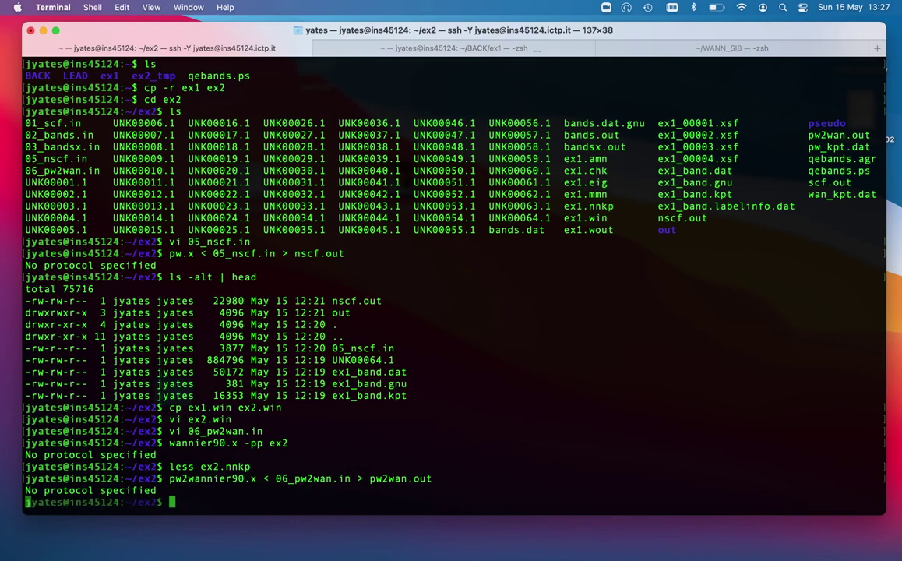
Step: List the newest files with ls -alt | head to confirm fresh UNK files were written
text(ls -alt | head)
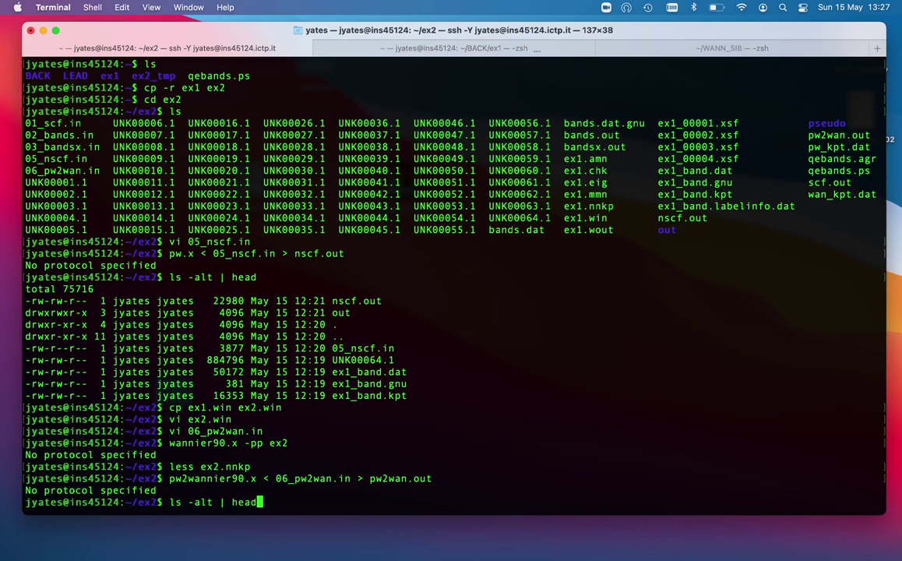
key(Return)
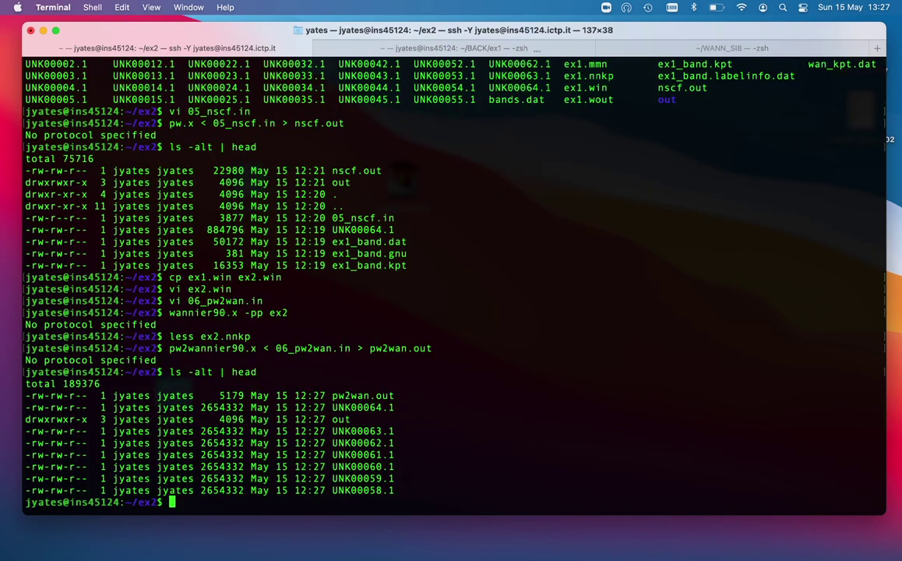
text(less)
key(BackSpace)
key(BackSpace)
key(BackSpace)
key(BackSpace)
key(Up)
key(Up)
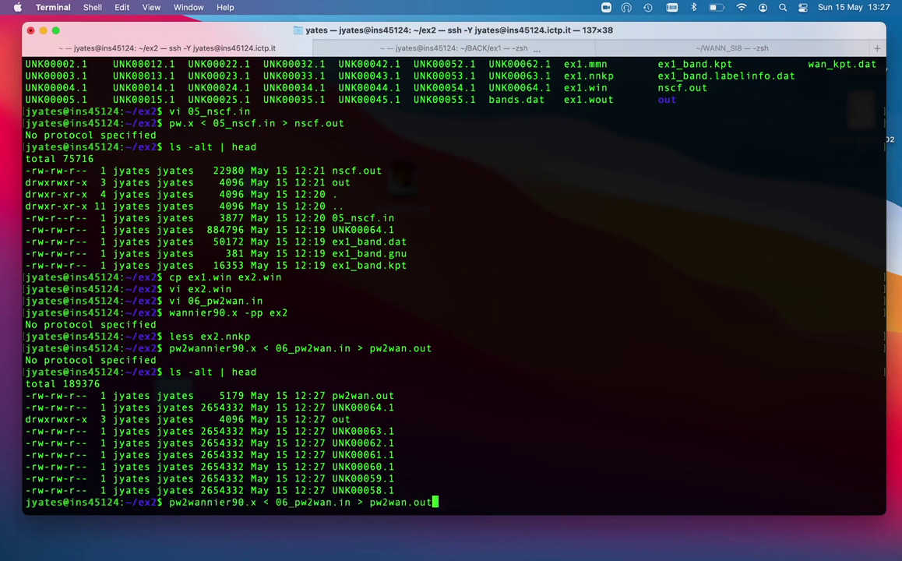
key(Up)
key(Up)
Step: Drop the -pp flag from the recalled command and run wannier90.x ex2
key(Left)
key(Left)
key(Left)
key(Left)
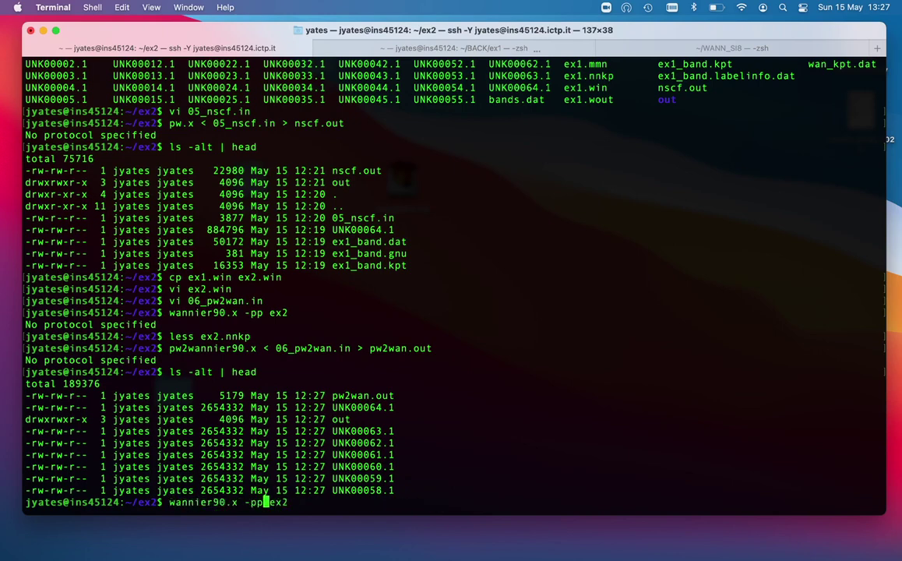
key(BackSpace)
key(BackSpace)
key(BackSpace)
key(Return)
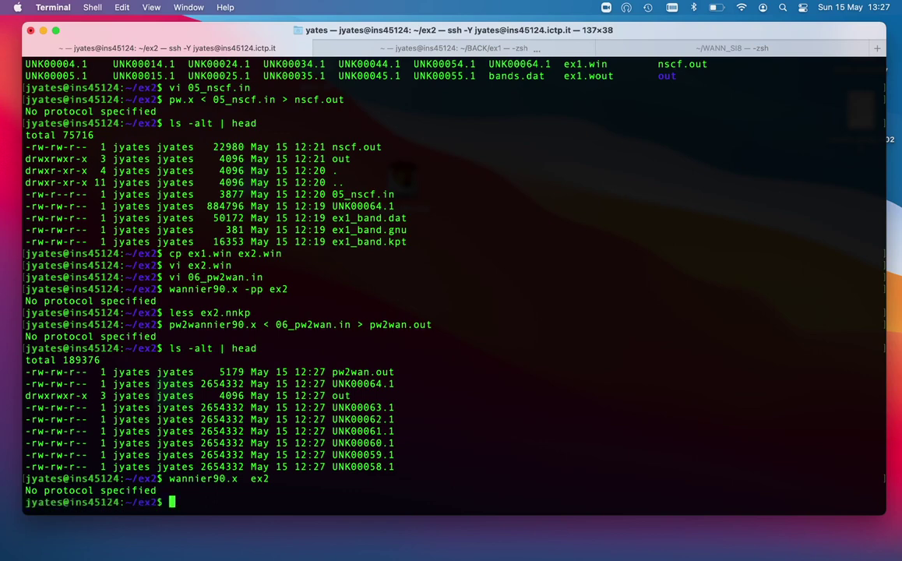
text(gnuplot)
Step: In gnuplot, set noextend x/x2 ranges and plot qebands.agr with ex2_band.dat on the x2 axis
key(Return)
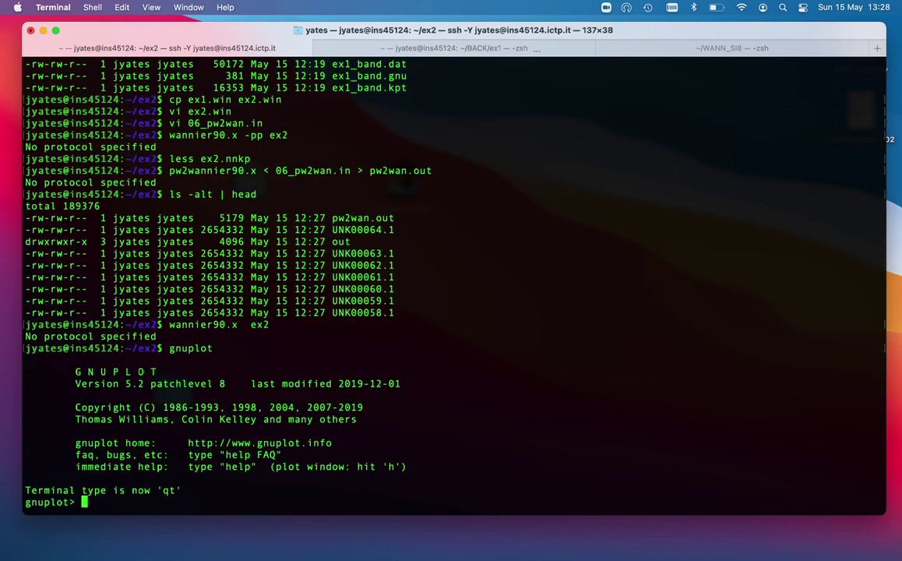
key(Up)
key(Up)
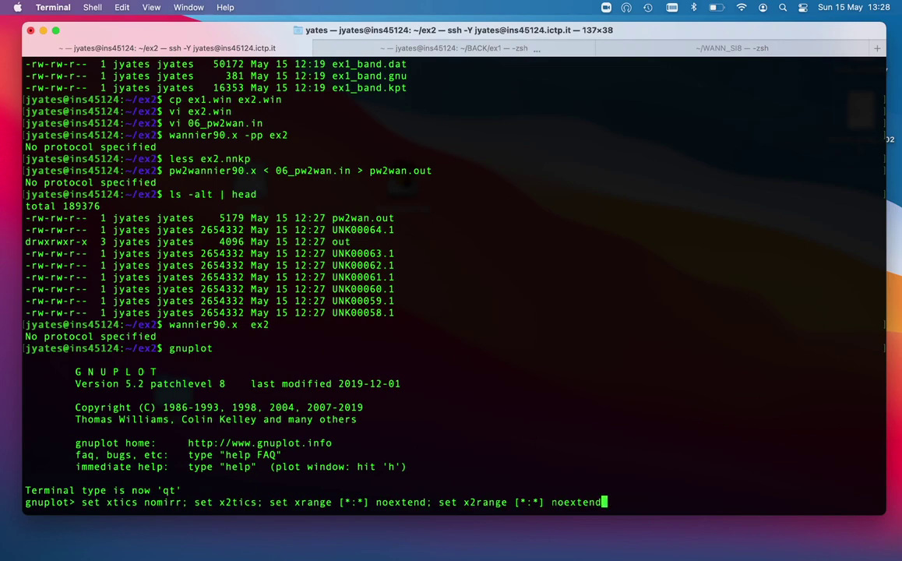
key(Return)
key(Up)
key(Up)
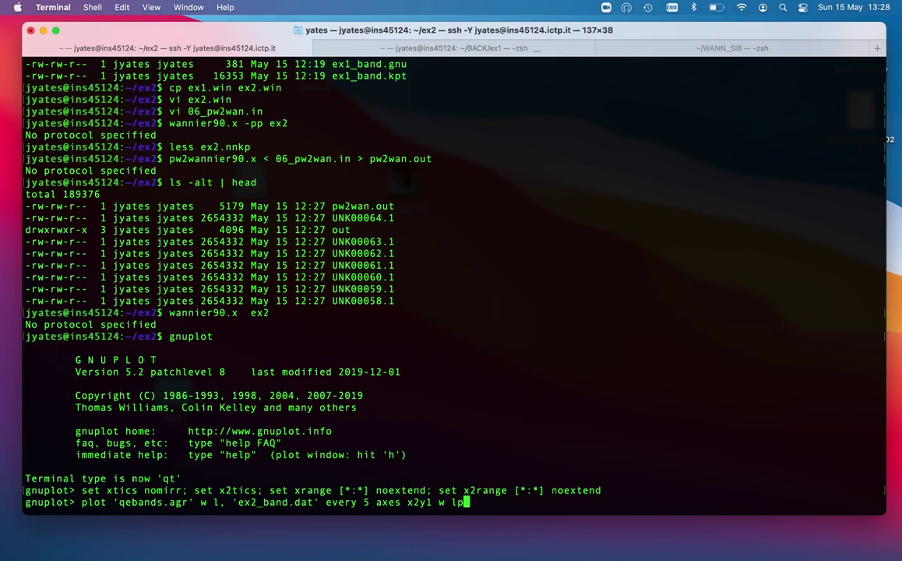
key(Return)
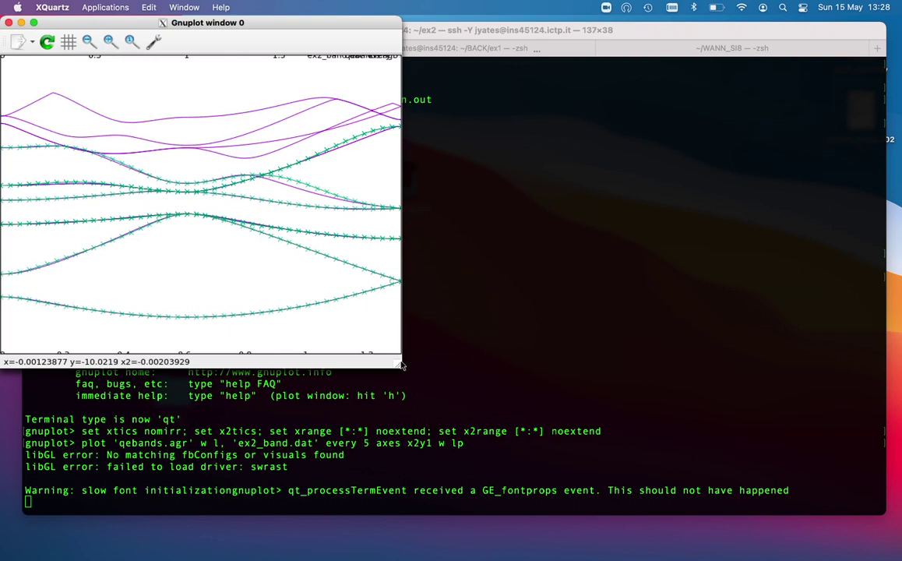
Step: Enlarge the Gnuplot window to see the qebands and ex2 band curves in full
drag(398, 363, 858, 438)
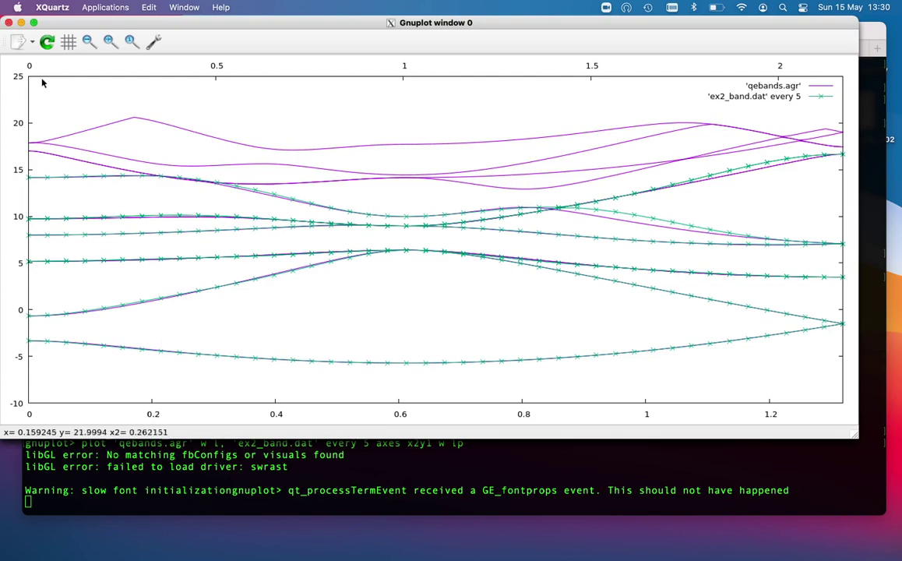
Step: Close the band plot, quit gnuplot and clear the terminal
key(q)
click(265, 425)
key(Return)
text(q)
key(Return)
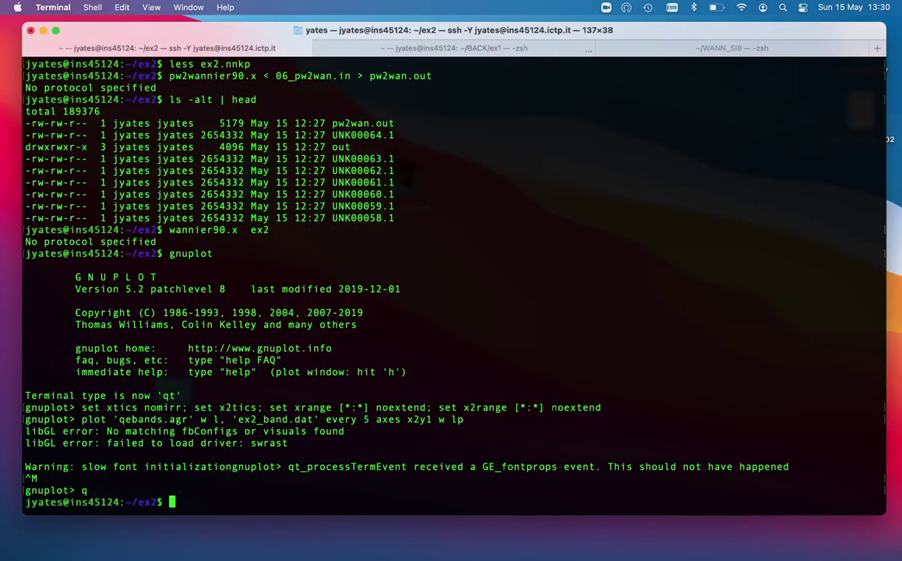
text(clear)
key(Return)
Step: Open ex2.wout in less and page through to the b-vectors and memory estimate
text(less ex2)
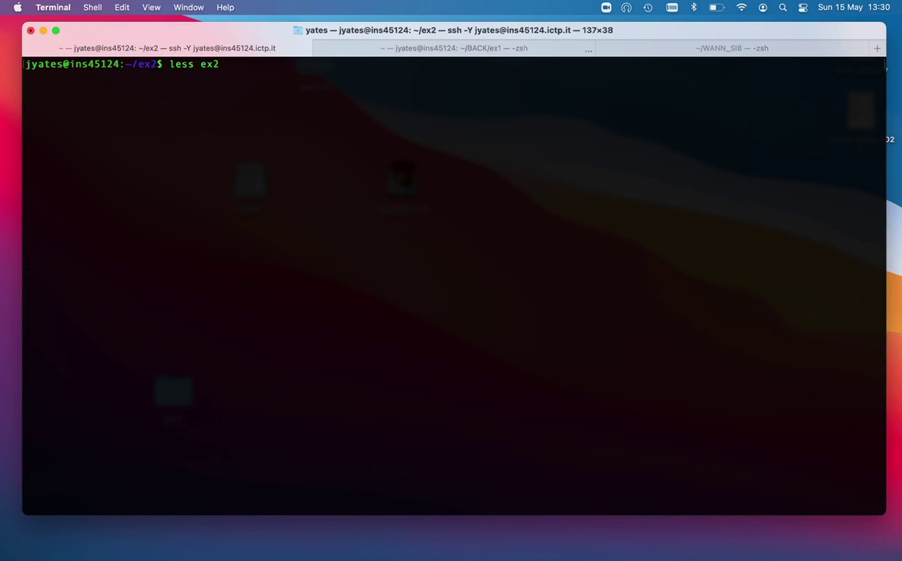
text(.)
key(Tab)
key(Return)
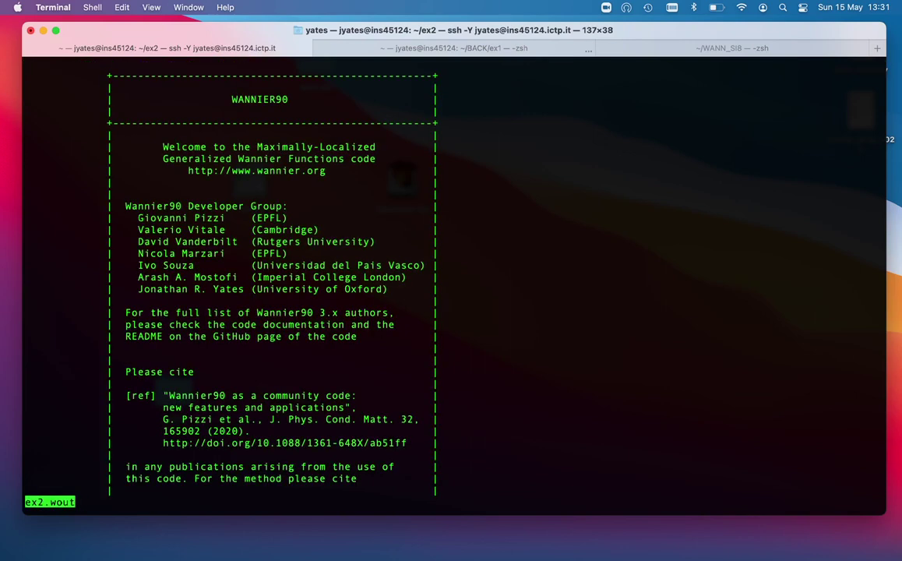
key(space)
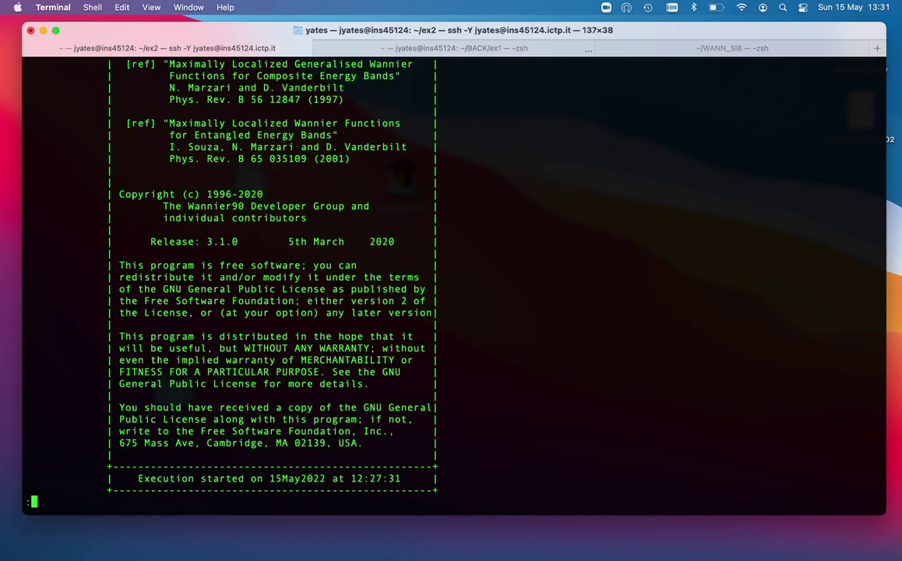
key(space)
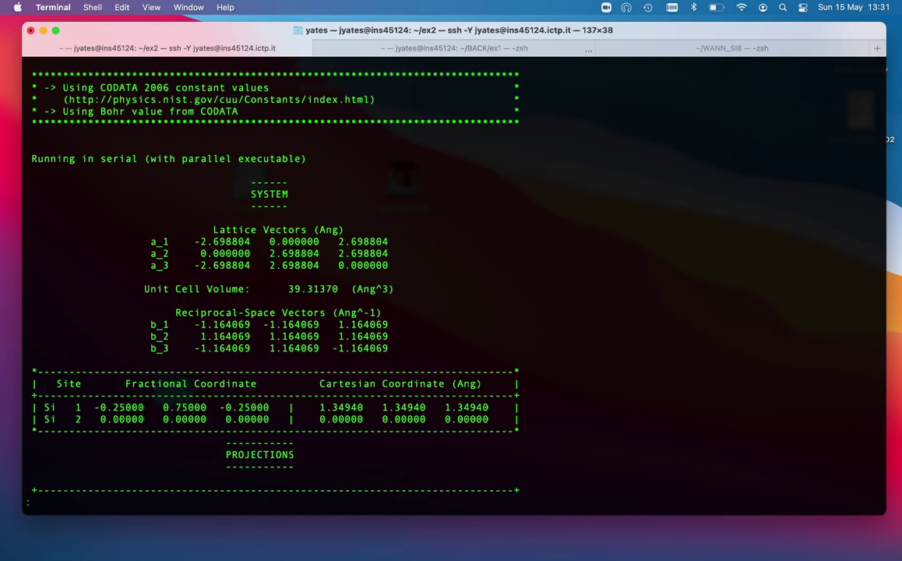
key(space)
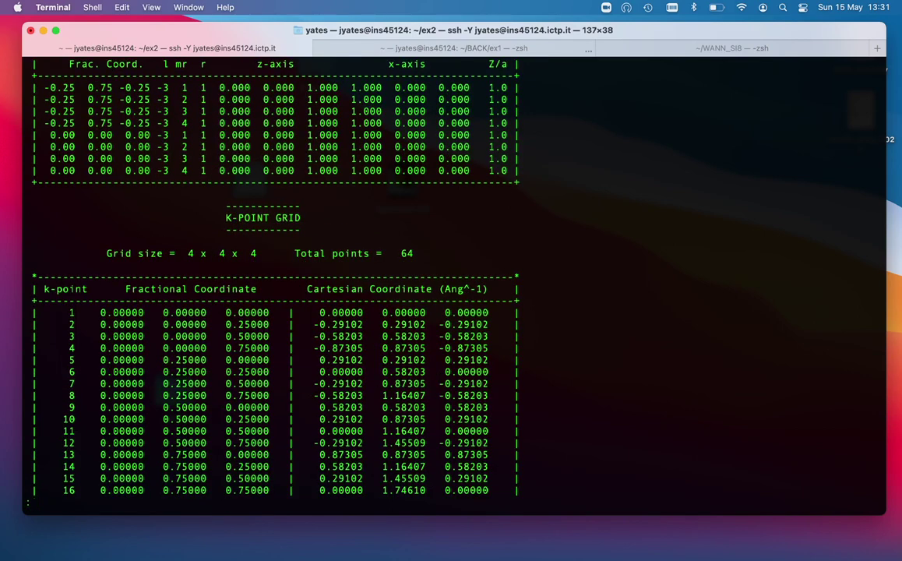
key(space)
key(space)
key(space)
key(space)
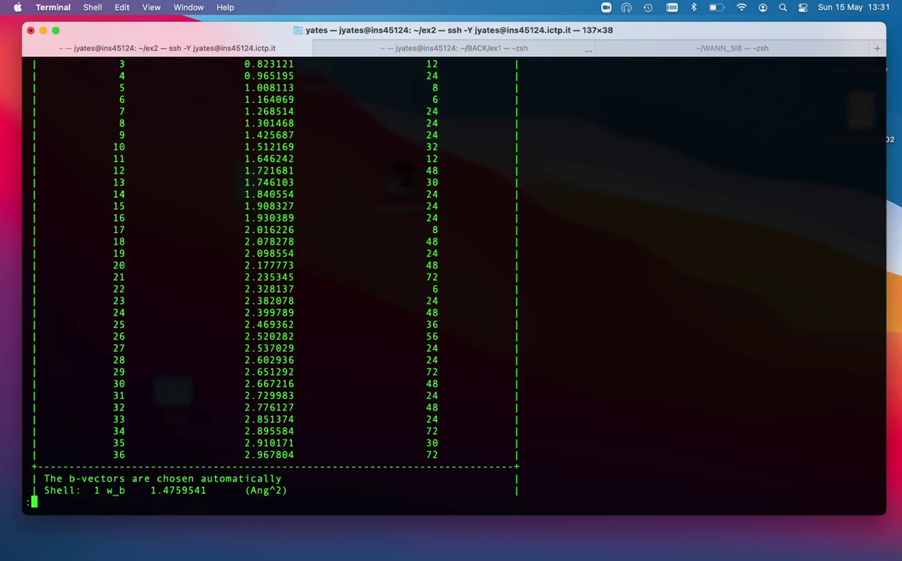
key(space)
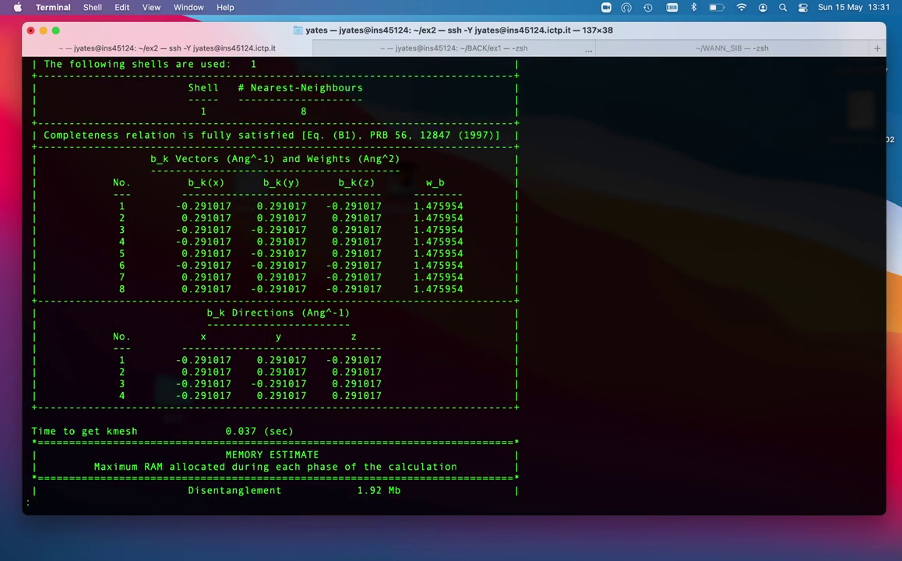
key(space)
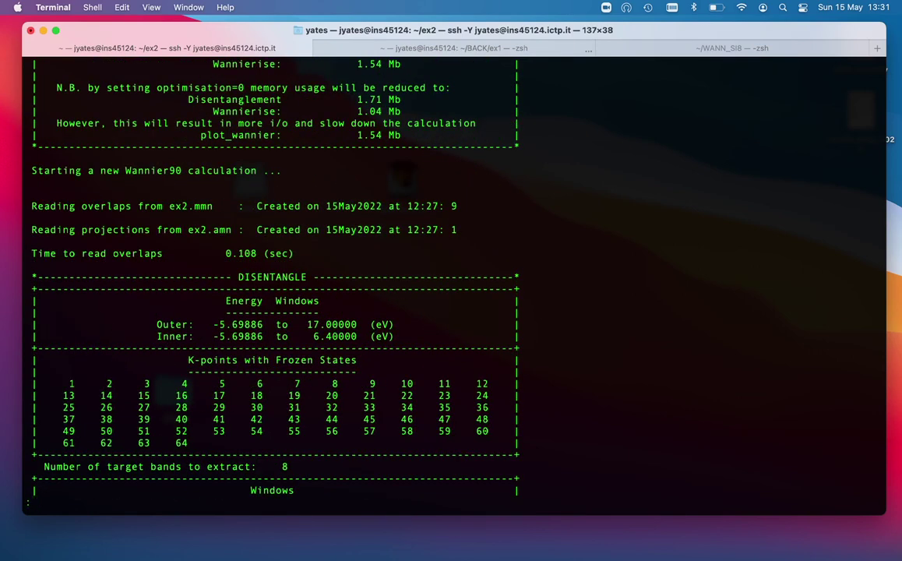
Step: Page past the k-point window table to Final Omega_I 12.35297034 Ang^2 after 80 iterations
key(space)
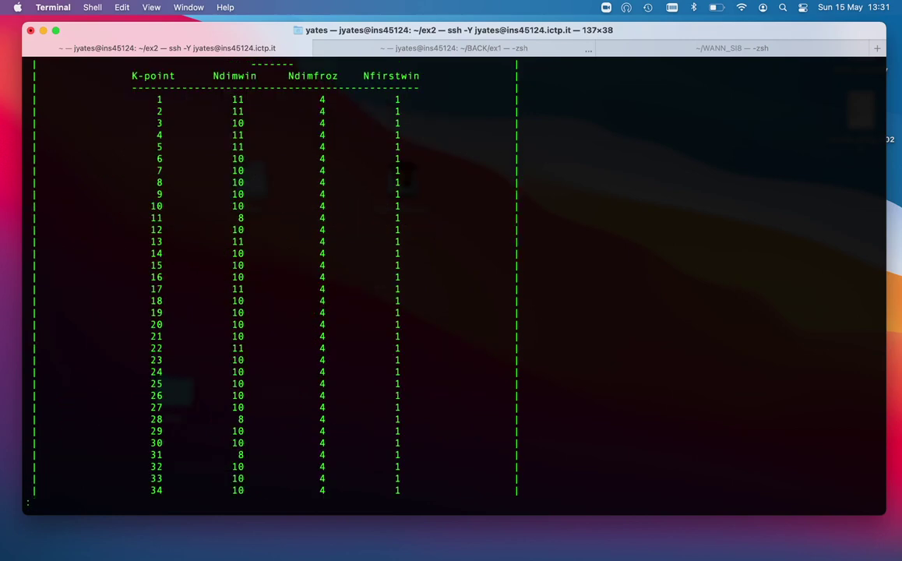
key(space)
key(space)
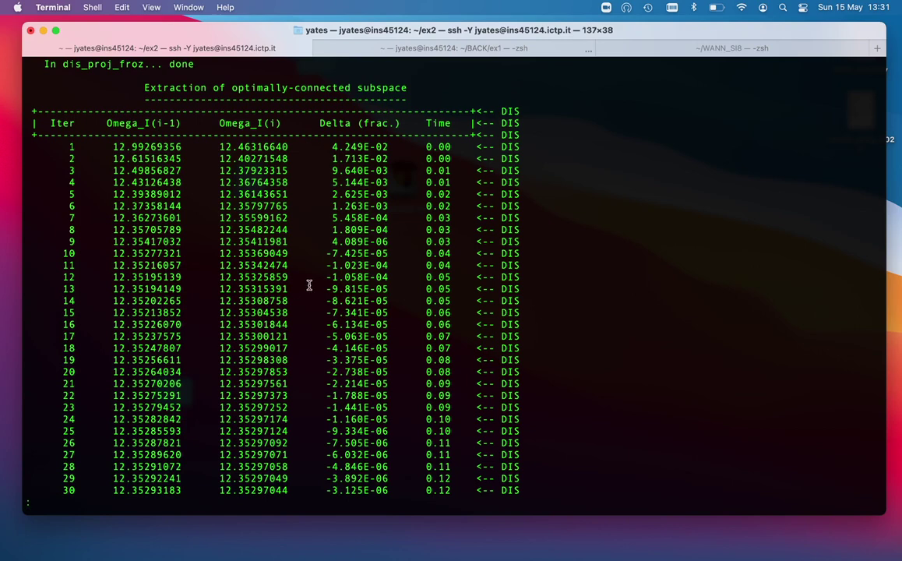
key(Down)
key(Down)
key(Down)
key(Down)
key(Down)
key(Down)
key(Down)
key(Down)
key(Down)
key(Down)
key(Down)
key(Down)
key(Down)
key(Down)
key(Down)
key(Down)
key(Down)
key(Down)
key(Down)
key(Down)
key(Down)
key(Down)
key(Down)
key(Down)
key(Down)
key(Down)
key(Down)
key(Down)
key(Down)
key(Down)
key(Down)
key(Down)
key(Down)
key(Down)
key(Down)
key(Down)
key(Down)
key(space)
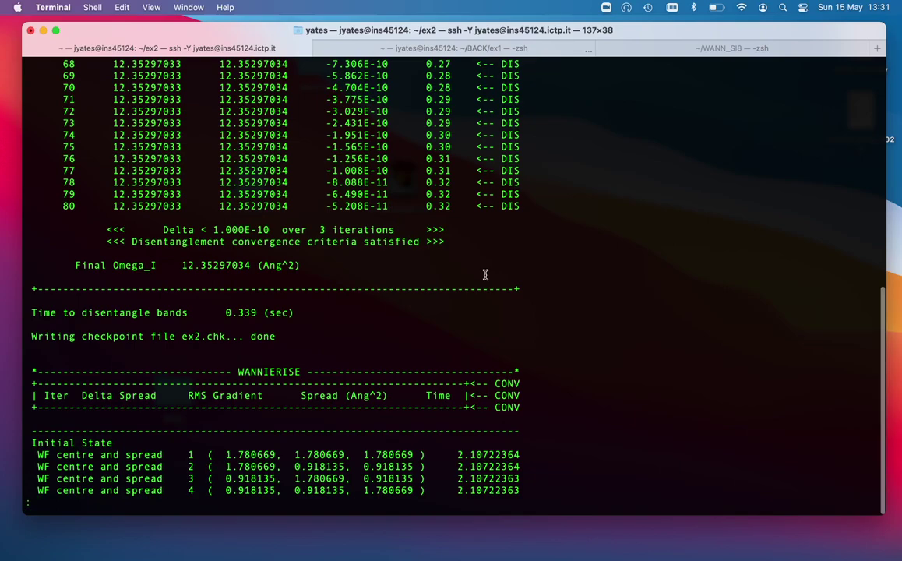
Step: Step through the Wannierise cycles to the Final State, Omega Total 17.544797782 Ang^2, and timing
key(Down)
key(Down)
key(Down)
key(Down)
key(Down)
key(Down)
key(Down)
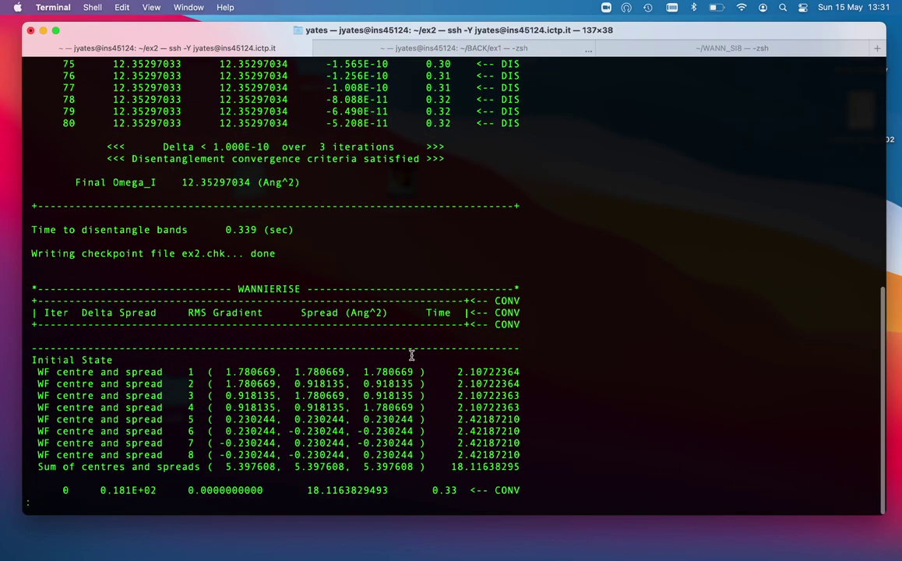
key(Down)
key(Down)
key(Down)
key(Down)
key(Down)
key(Down)
key(Down)
key(Down)
key(Down)
key(Down)
key(Down)
key(Down)
key(Down)
key(Down)
key(Down)
key(Down)
key(Down)
key(Down)
key(Down)
key(Down)
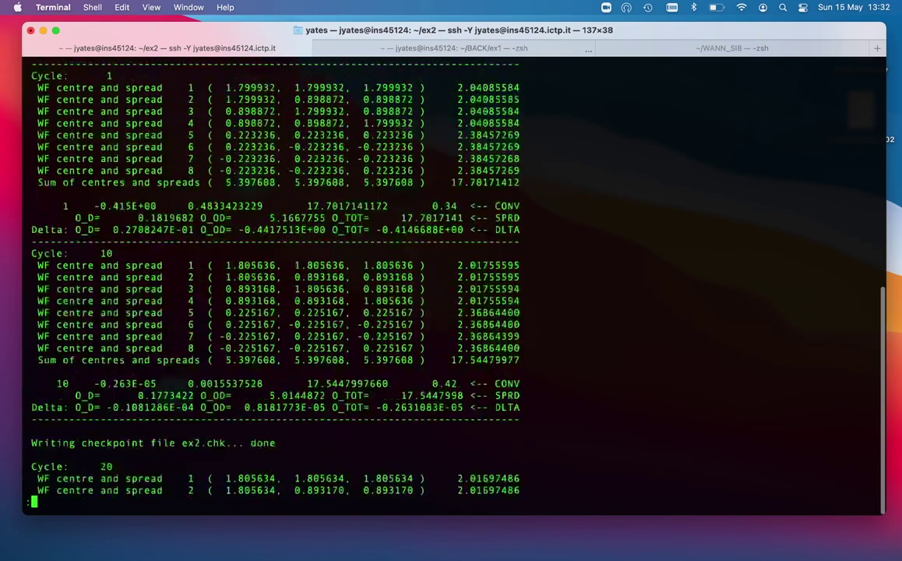
key(Down)
key(Down)
key(Down)
key(Down)
key(Down)
key(Down)
key(Down)
key(Down)
key(Down)
key(Down)
key(Down)
key(Down)
key(Down)
key(Down)
key(Down)
key(Down)
key(Down)
key(Down)
key(Down)
key(Down)
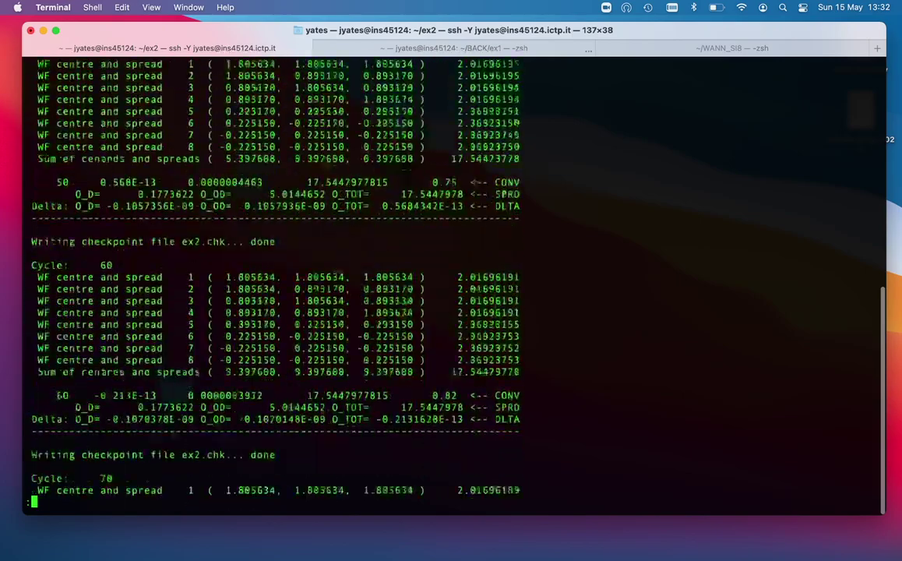
key(Down)
key(Down)
key(Down)
key(Down)
key(Down)
key(Down)
key(Down)
key(Down)
key(Down)
key(Down)
key(Down)
key(Down)
key(Down)
key(Down)
key(Down)
key(Down)
key(Down)
key(Down)
key(Down)
key(Down)
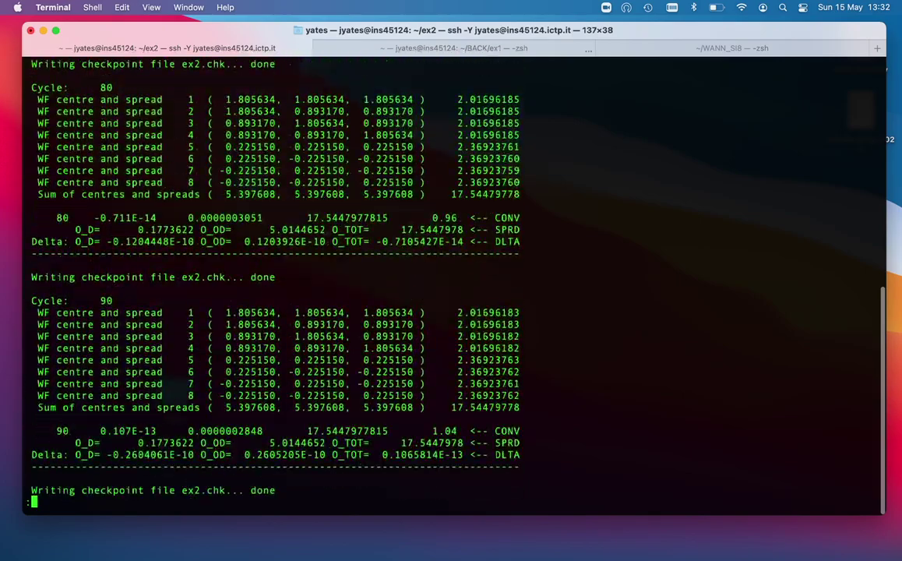
key(Down)
key(Down)
key(Down)
key(Down)
key(Down)
key(Down)
key(Down)
key(Down)
key(Down)
key(Down)
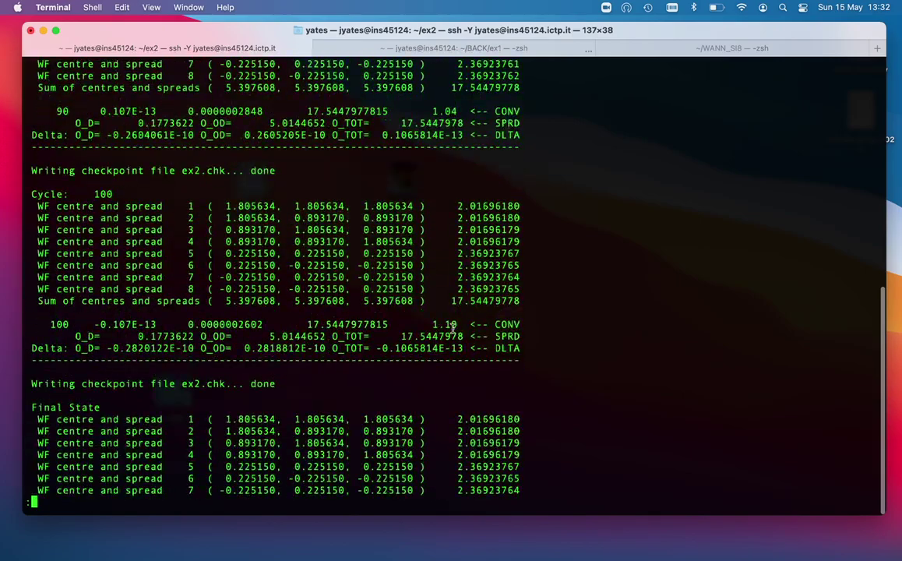
key(Down)
key(Down)
key(Down)
key(Down)
key(Down)
key(Down)
key(Down)
key(Down)
key(Down)
key(Down)
key(Down)
key(Down)
key(Down)
key(Down)
key(Down)
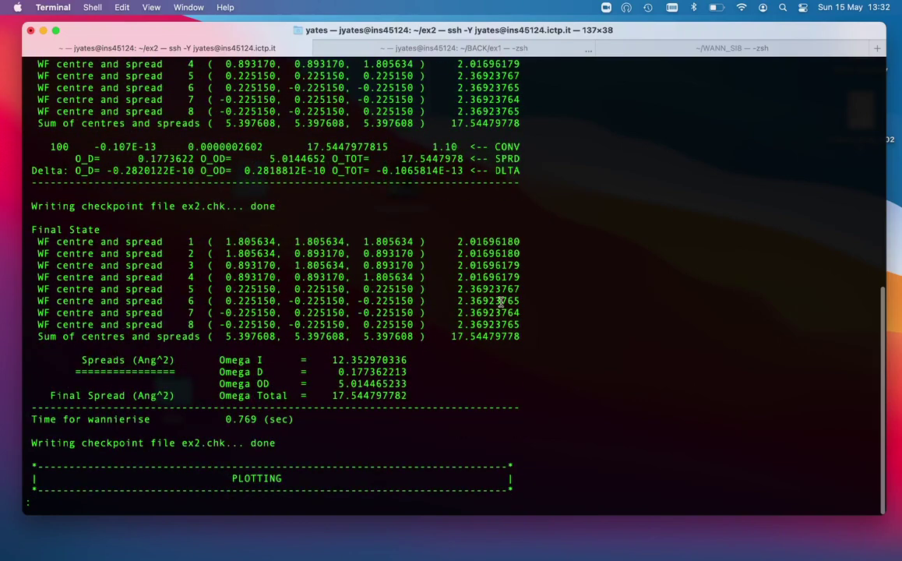
key(Down)
key(Down)
key(Down)
key(Down)
key(Down)
key(Down)
key(Down)
key(Down)
key(Down)
key(Down)
key(Down)
key(Down)
key(Down)
key(Down)
key(Down)
key(Down)
key(Down)
key(Down)
key(Down)
key(Down)
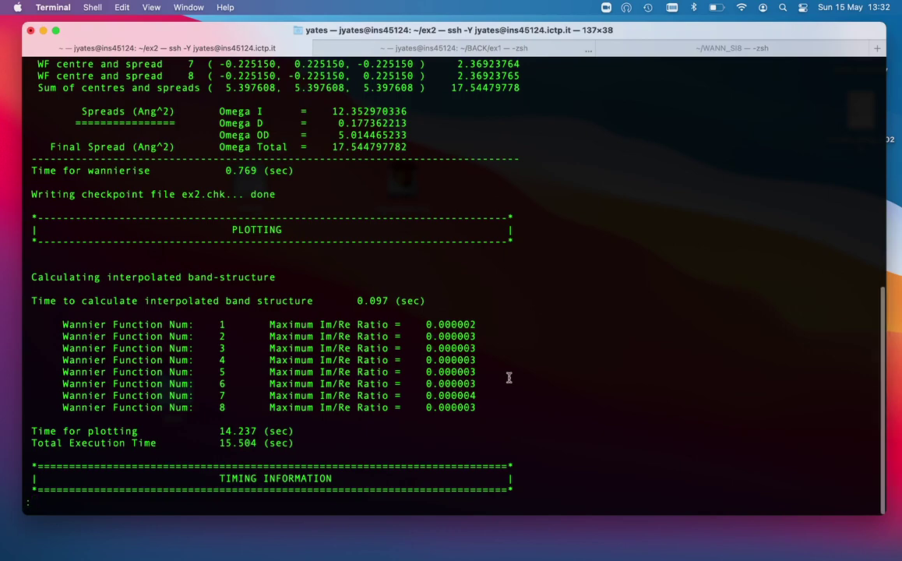
Step: Highlight the equal spreads of Wannier functions 5–8 in the Final State table, then deselect
key(Up)
key(Up)
key(Up)
key(Up)
key(Up)
key(Up)
key(Up)
key(Up)
key(Up)
key(Up)
key(Up)
key(Up)
key(Up)
key(Up)
key(Up)
key(Up)
key(Up)
key(Up)
key(Up)
key(Up)
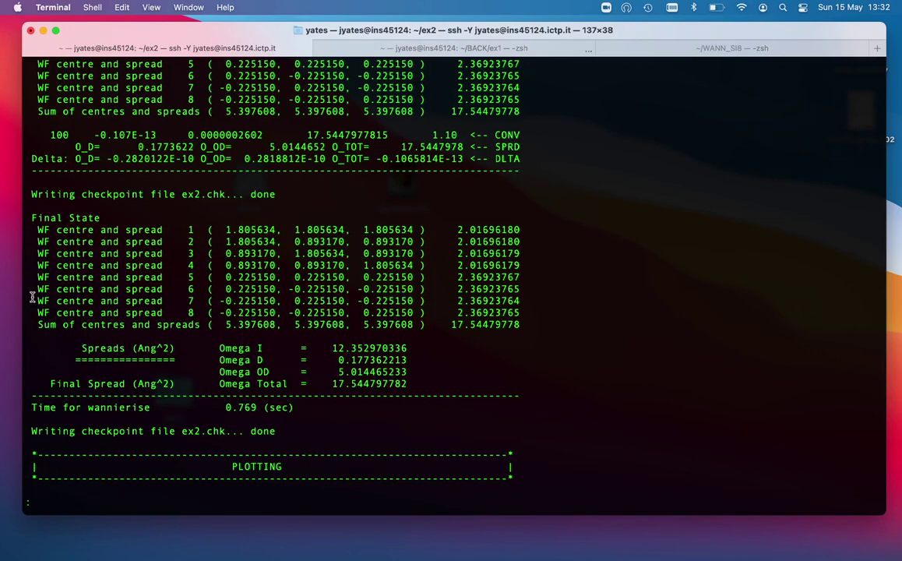
drag(24, 276, 618, 312)
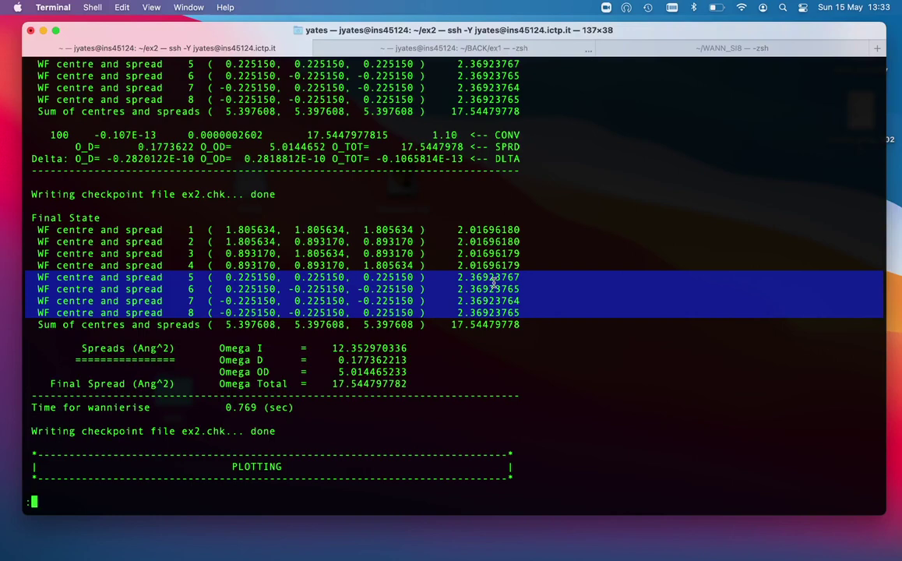
click(489, 234)
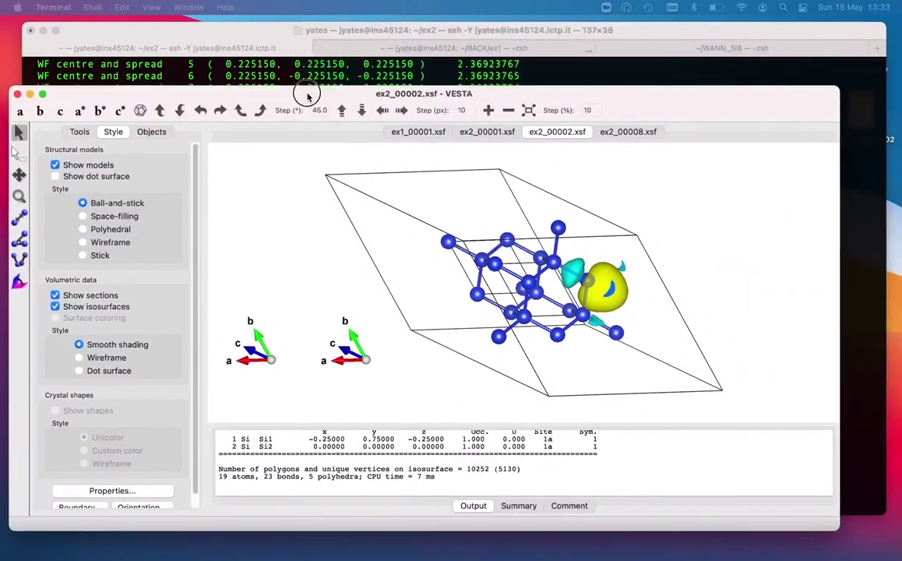
Step: Bring VESTA forward and rotate the ex2_00002.xsf structure to view its isosurface
drag(308, 95, 307, 74)
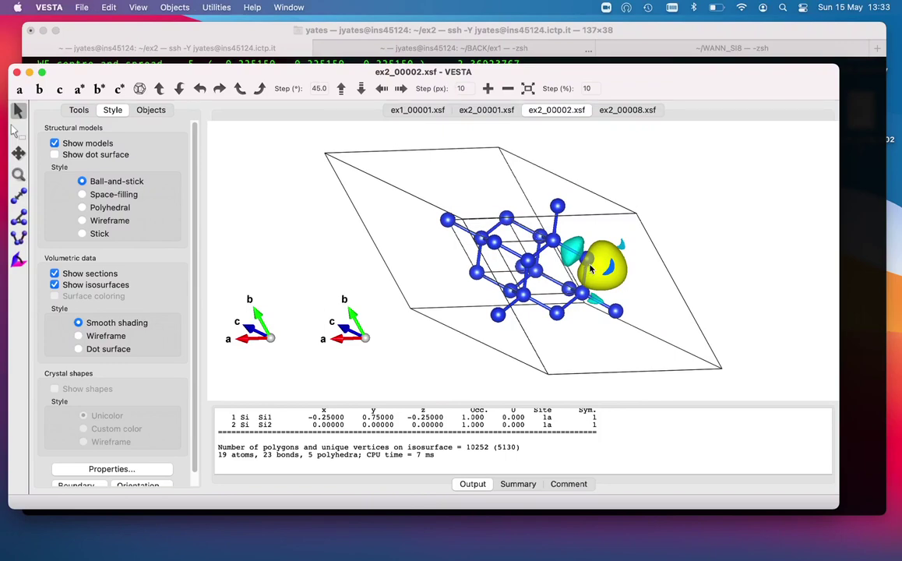
drag(539, 246, 620, 238)
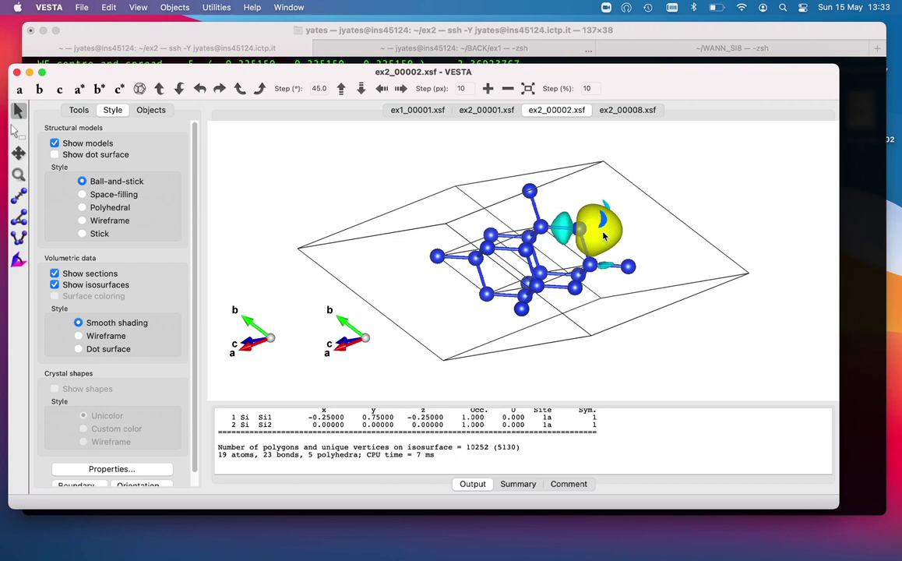
Step: Alternate between the ex2_00008.xsf and ex2_00002.xsf isosurfaces, finishing on ex2_00002
click(632, 115)
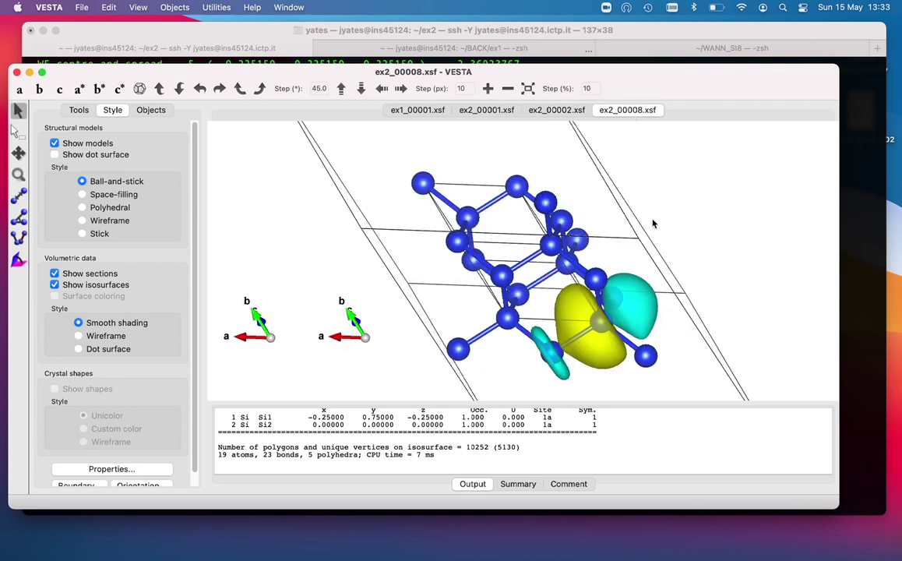
drag(566, 298, 588, 340)
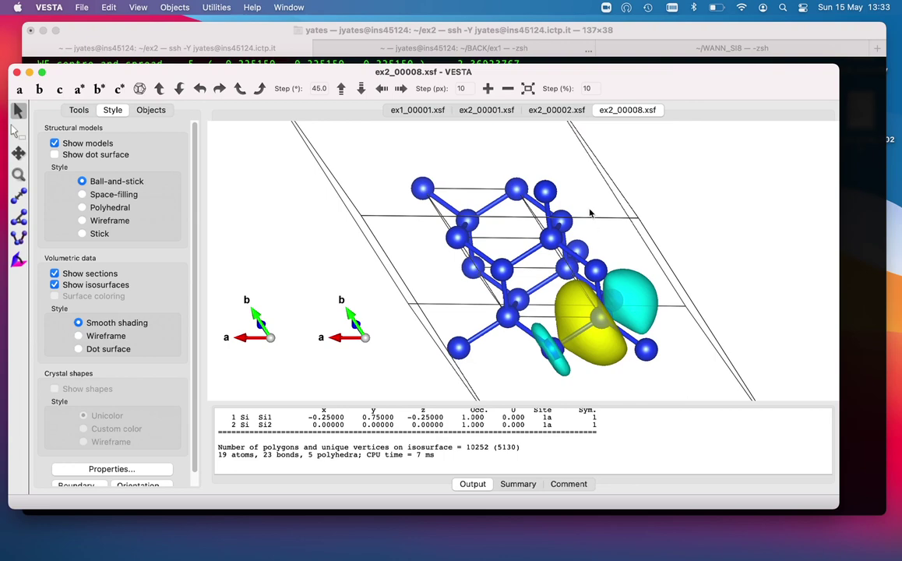
click(561, 111)
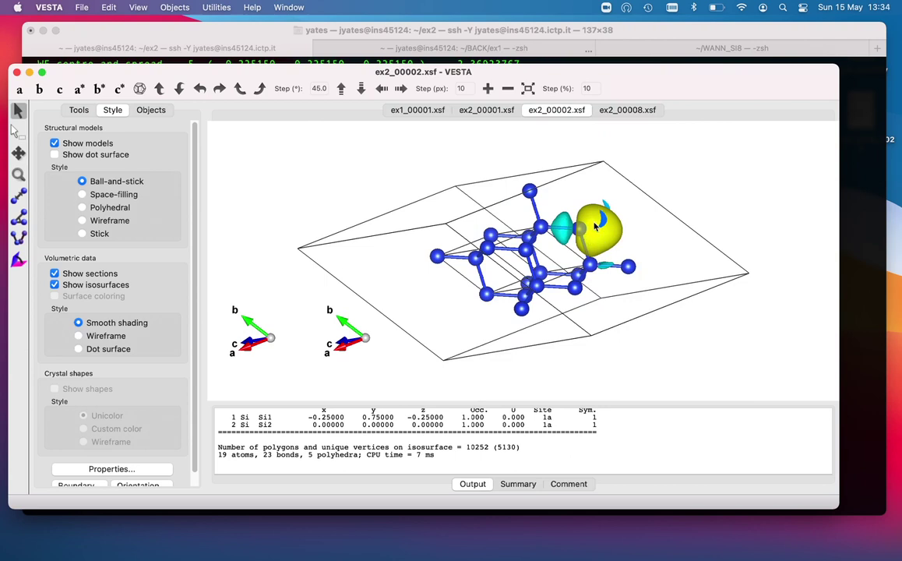
click(629, 110)
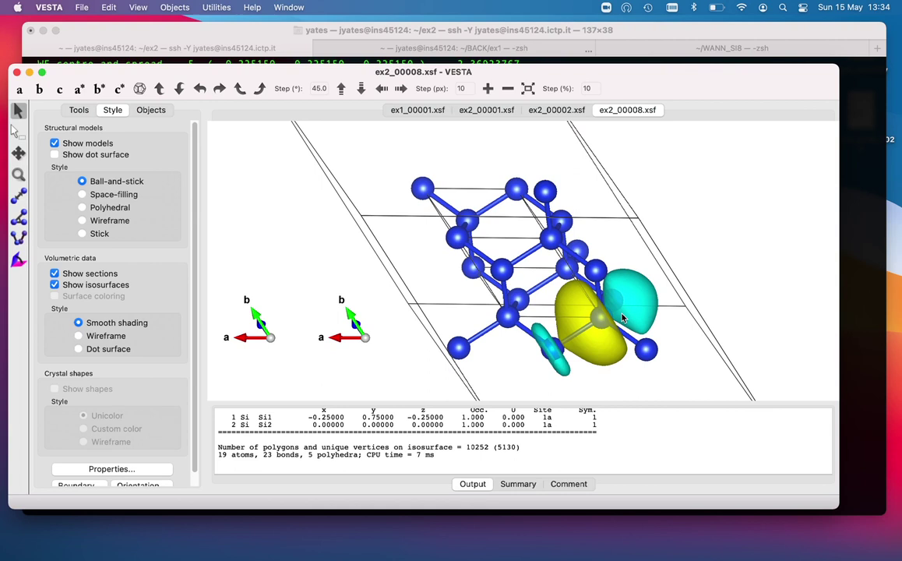
click(564, 112)
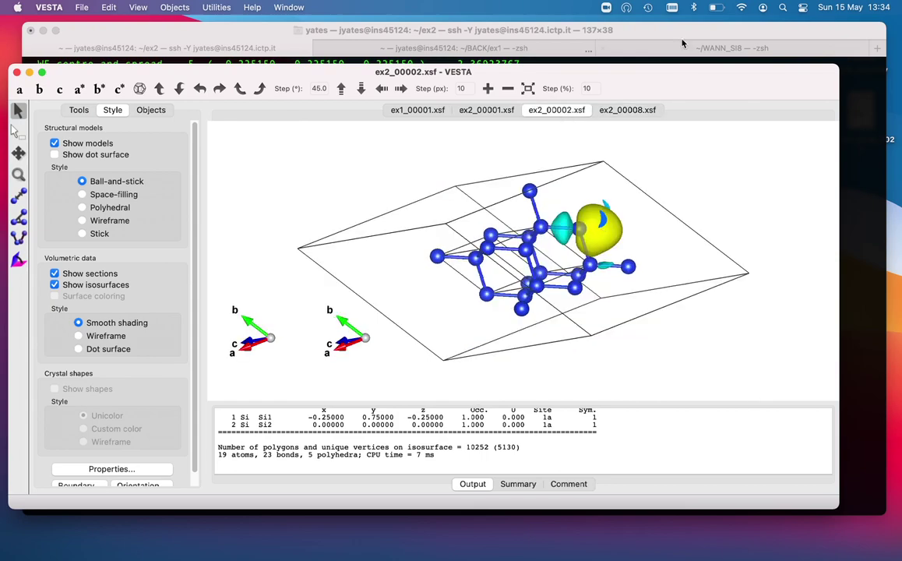
Step: Hide VESTA, quit the ex2.wout pager and open ex2.win in vi
key(super+q)
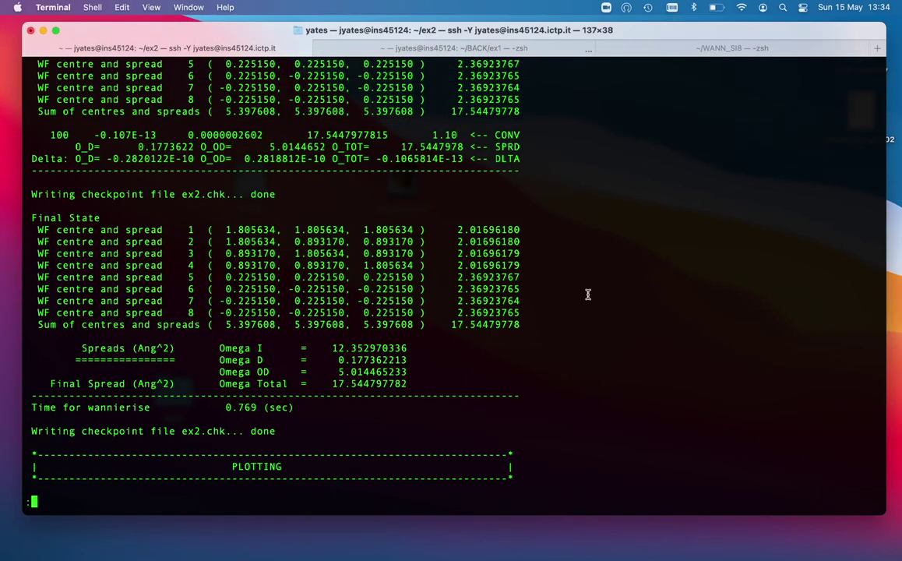
key(q)
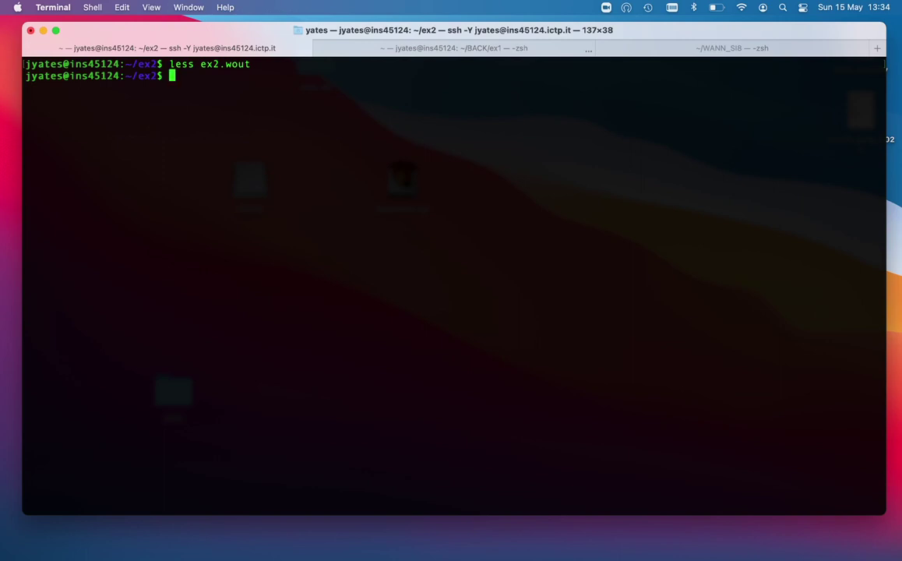
text(vi ex2.wi)
key(Tab)
key(Return)
Step: Comment out the wannier_plot line with '!'
key(Up)
key(Up)
key(Up)
key(Up)
key(Up)
key(Up)
key(Up)
key(Up)
key(Up)
key(Up)
text(i!)
key(Escape)
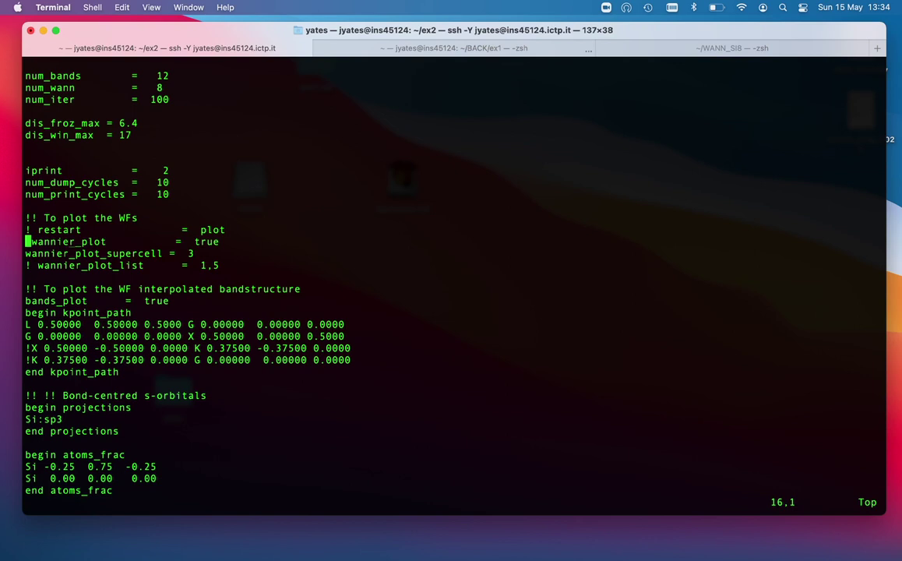
Step: Rename the two Si atoms in atoms_frac to Si1 and Si2
key(Down)
key(Down)
key(Down)
key(Down)
key(Down)
key(Down)
key(Down)
key(Down)
key(Down)
key(Down)
key(Down)
key(Down)
key(Down)
key(Down)
key(Down)
key(Down)
key(Down)
key(Down)
key(Down)
key(Right)
key(Right)
text(i1)
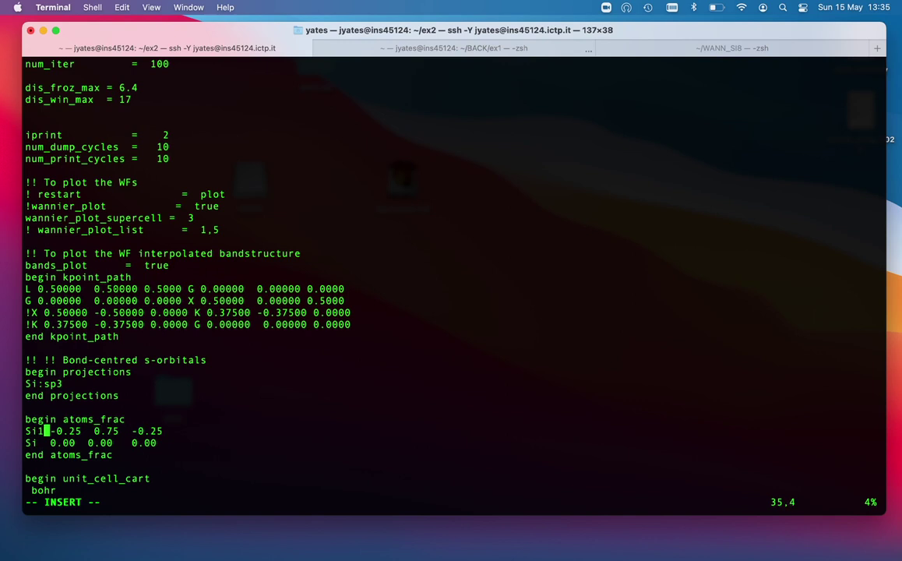
key(Down)
key(Left)
text(2)
Step: Add an empty line below the Si:sp3 projection and return to just after Si
key(Up)
key(Up)
key(Up)
key(Up)
key(Up)
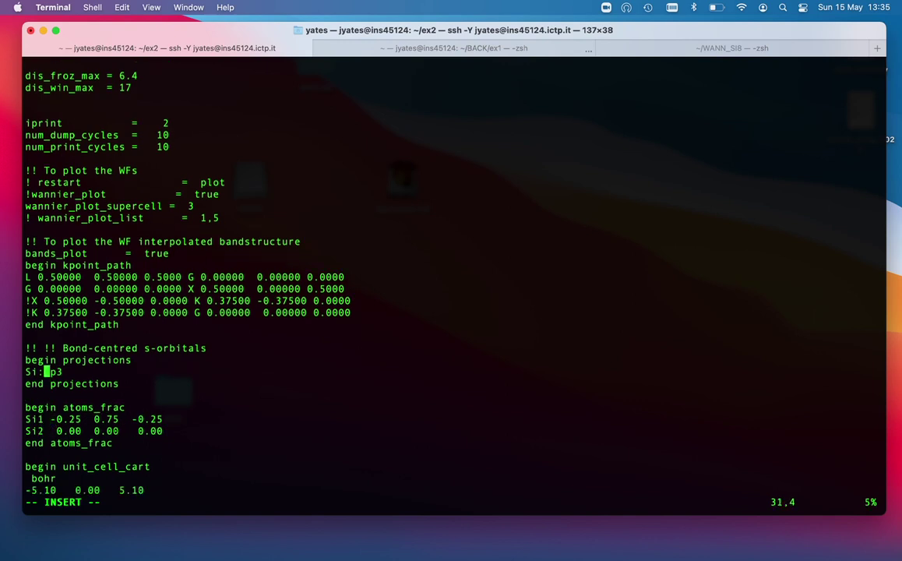
text(o)
key(BackSpace)
key(Escape)
key(o)
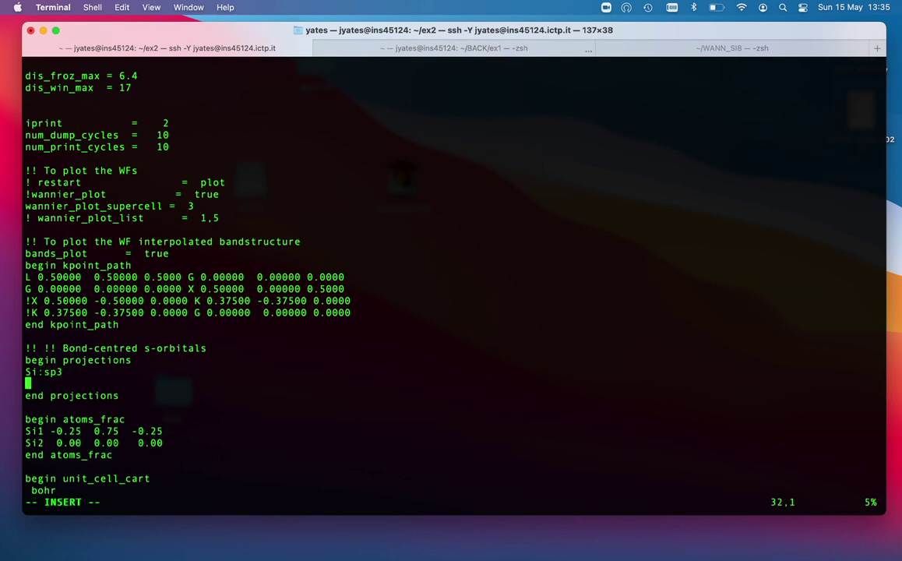
key(Up)
key(Right)
key(Right)
Step: Make the first projection Si1:sp3 and add Si2:sp3:x=0,1,0 on the line below
text(1)
key(Left)
key(Right)
key(Down)
text(Si2)
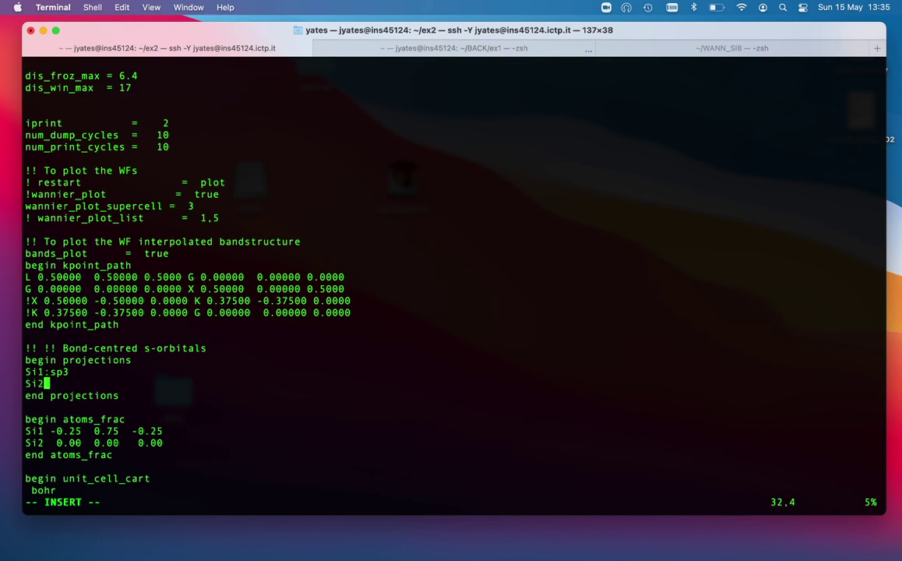
text(:sp3)
text(:x=0.)
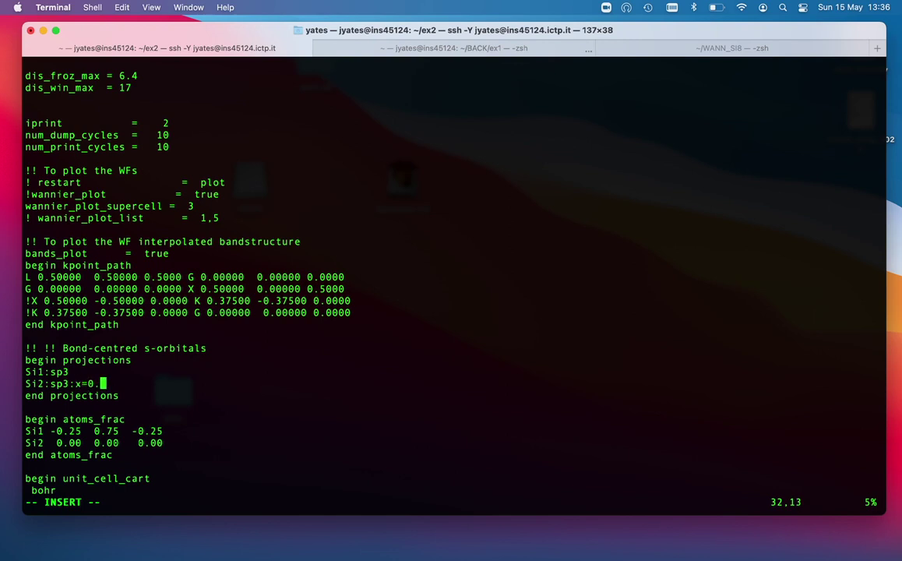
key(BackSpace)
text(,1,0)
Step: Save ex2.win with :wq and return to the shell
key(Escape)
text(:wq)
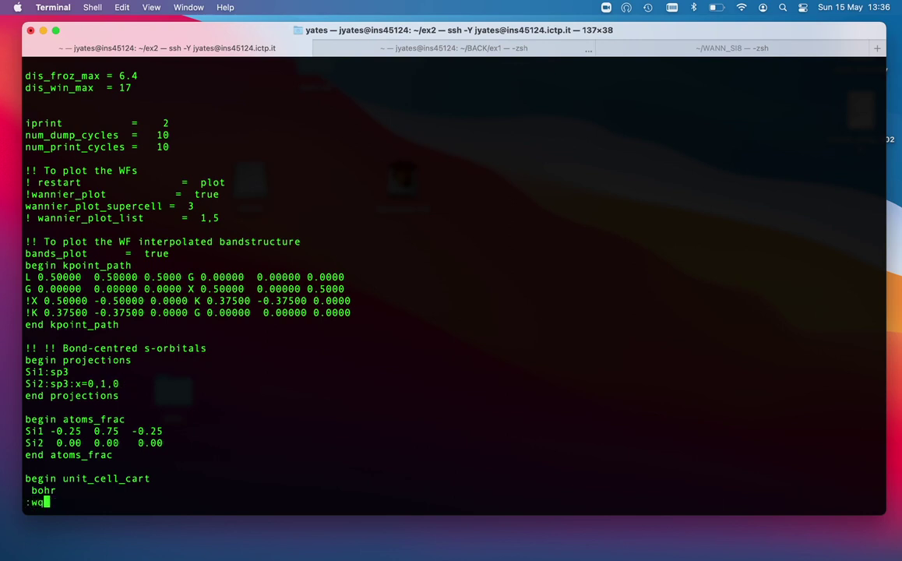
key(Return)
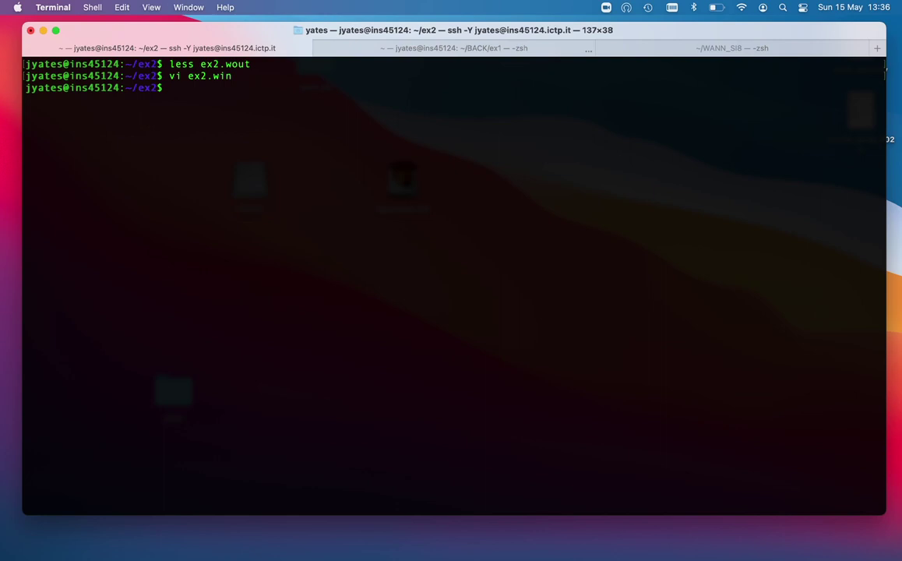
Step: Rerun wannier90.x -pp ex2 from the command history
key(Up)
key(Up)
key(Up)
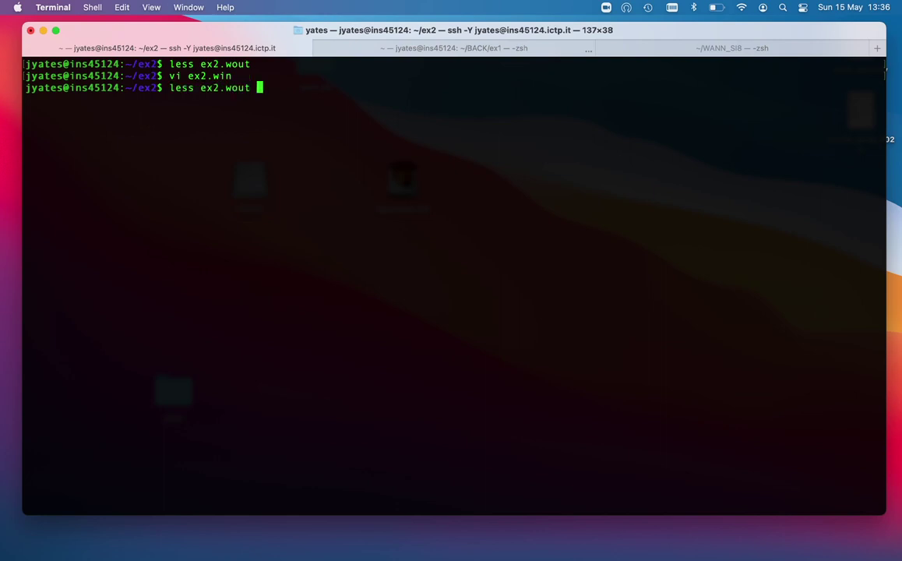
key(Up)
key(Up)
key(Up)
key(Up)
key(Down)
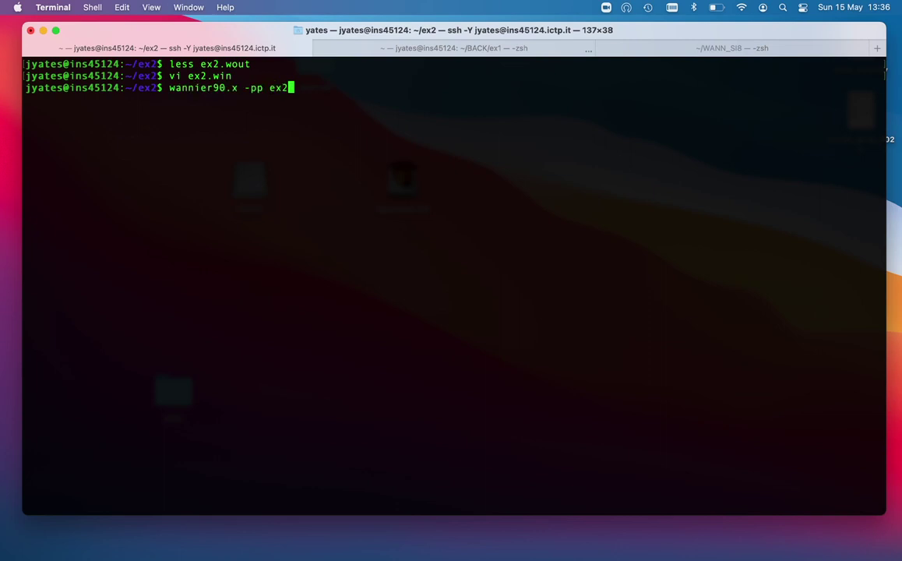
key(Return)
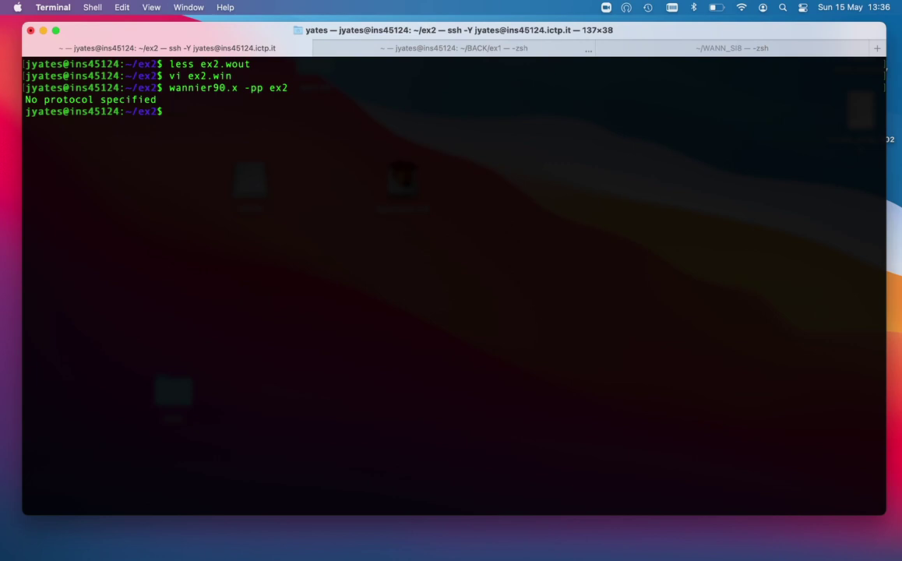
Step: Open 06_pw2wan.in in vi and set write_mmn to false
text(i 06)
key(Tab)
key(Return)
key(Left)
key(Down)
key(Left)
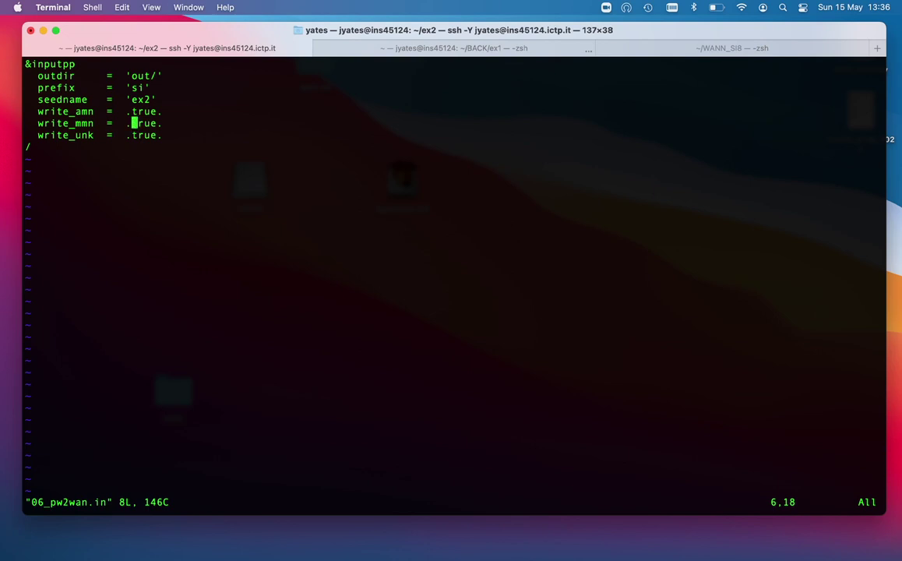
key(x)
key(x)
key(x)
text(sfalse)
key(Escape)
Step: Set write_unk to false. and save 06_pw2wan.in with :wq
key(j)
key(h)
key(h)
key(h)
key(h)
key(x)
key(x)
key(x)
text(sfalse.)
key(Escape)
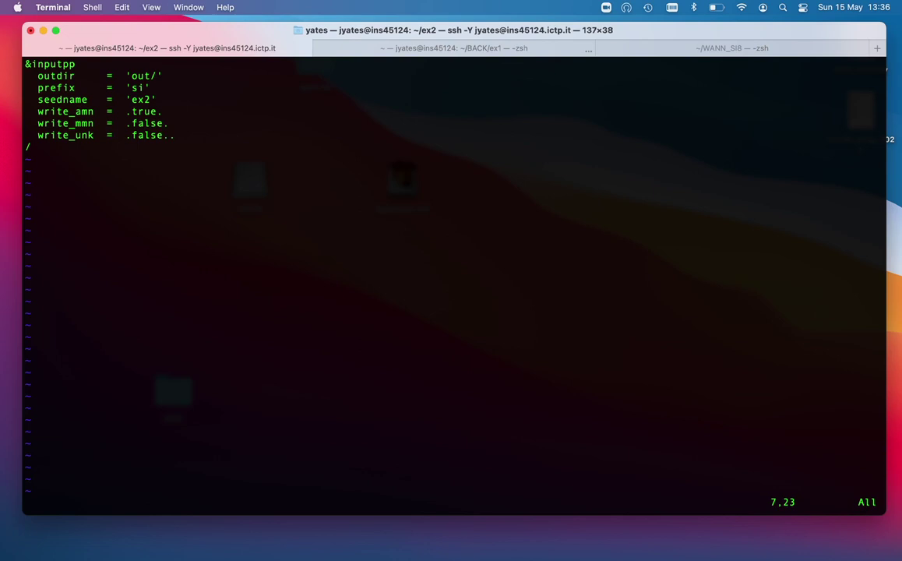
text(:wq)
key(Return)
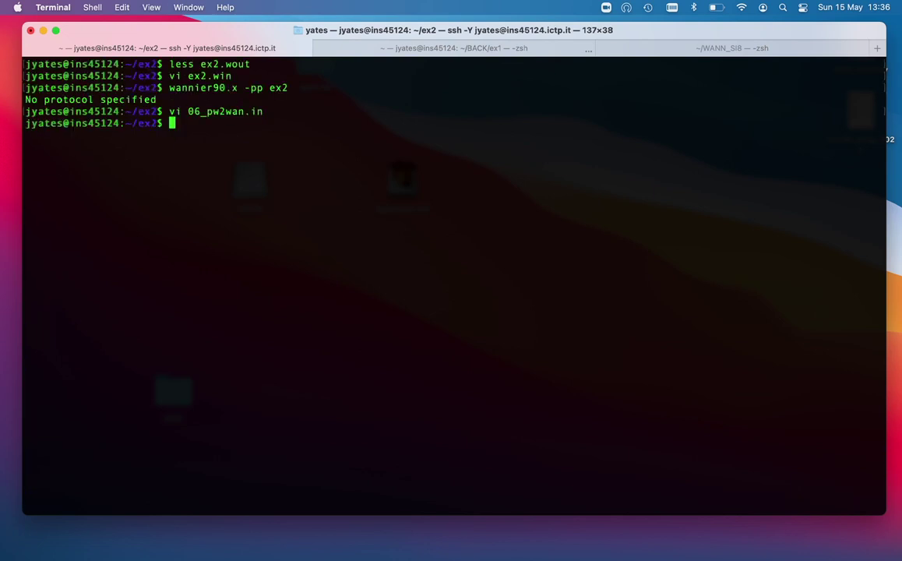
Step: Rerun pw2wannier90.x < 06_pw2wan.in > pw2wan.out found via history search
key(ctrl+r)
text(pw2)
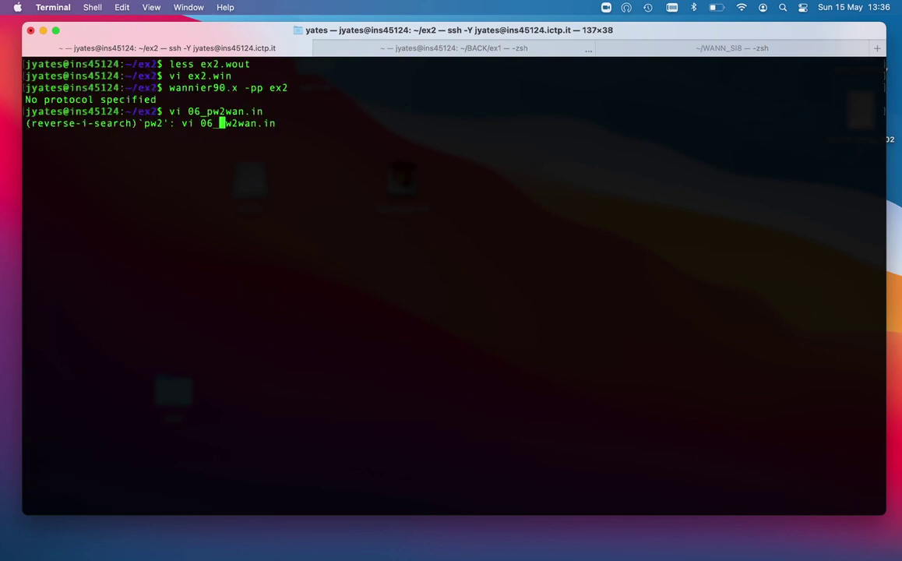
text(wan)
key(ctrl+r)
key(Return)
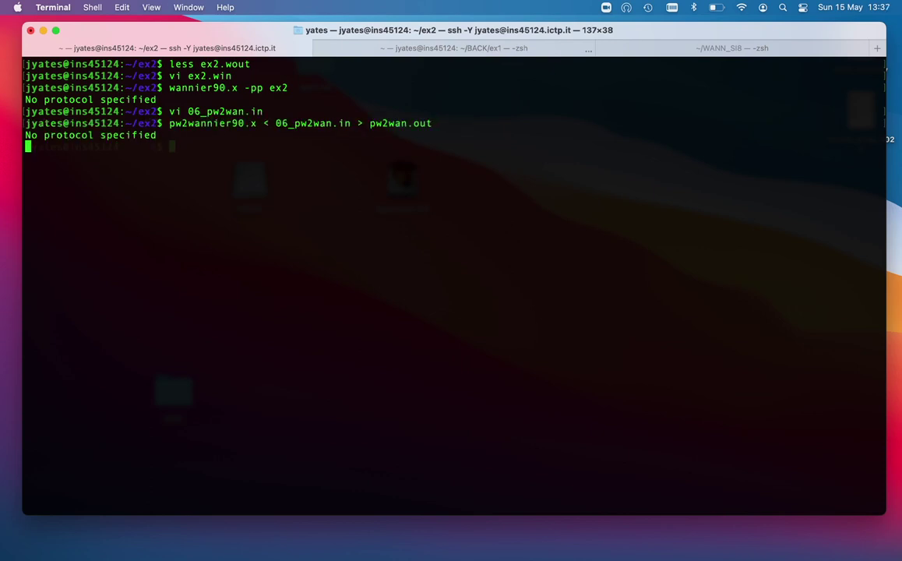
Step: Run wannier90.x ex2 without -pp, then view the new ex2.wout in less
key(Up)
key(Up)
key(Up)
key(Left)
key(Left)
key(Left)
key(Left)
key(BackSpace)
key(BackSpace)
key(BackSpace)
key(Return)
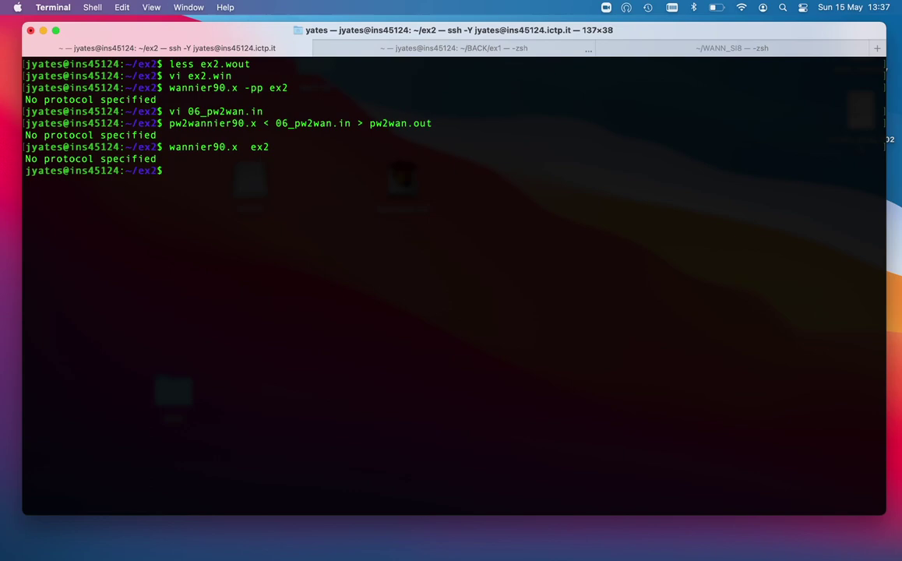
text(less ex2.wout)
key(Return)
key(space)
key(space)
key(space)
key(space)
key(space)
key(space)
Step: Page through ex2.wout to Wannierise cycle 60, total spread converged at 16.0465754 Ang^2
key(space)
key(space)
key(space)
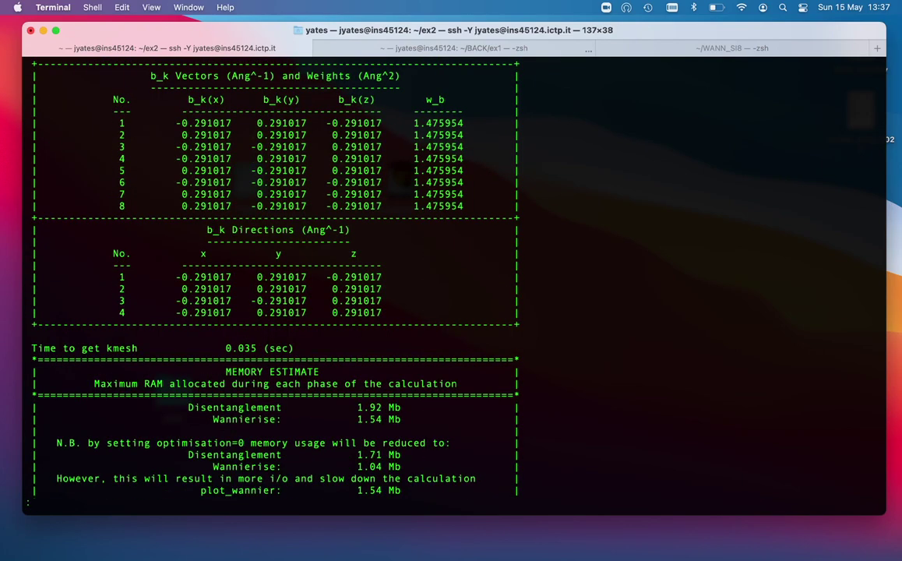
key(space)
key(space)
key(space)
key(space)
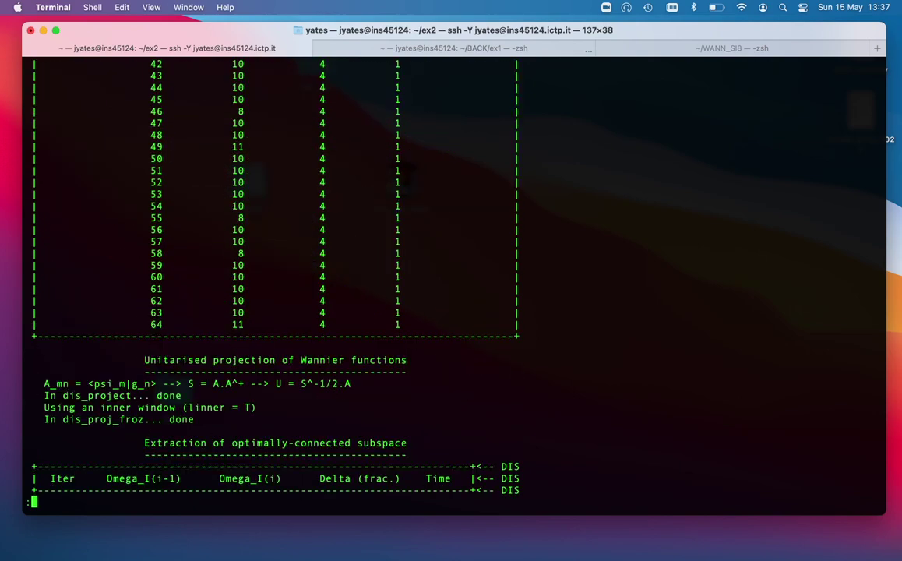
key(space)
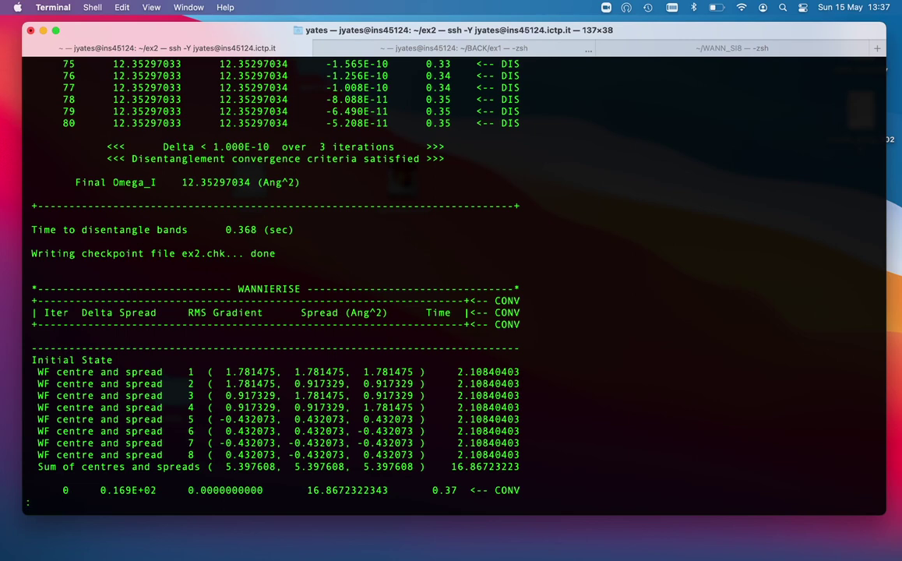
scroll(656, 352, down, 3)
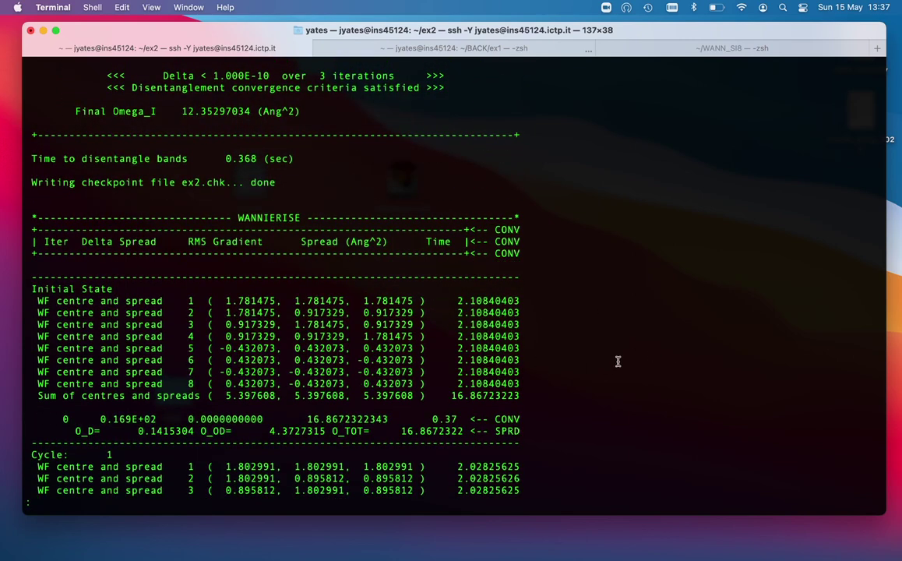
key(space)
key(space)
key(space)
key(space)
key(space)
key(space)
key(space)
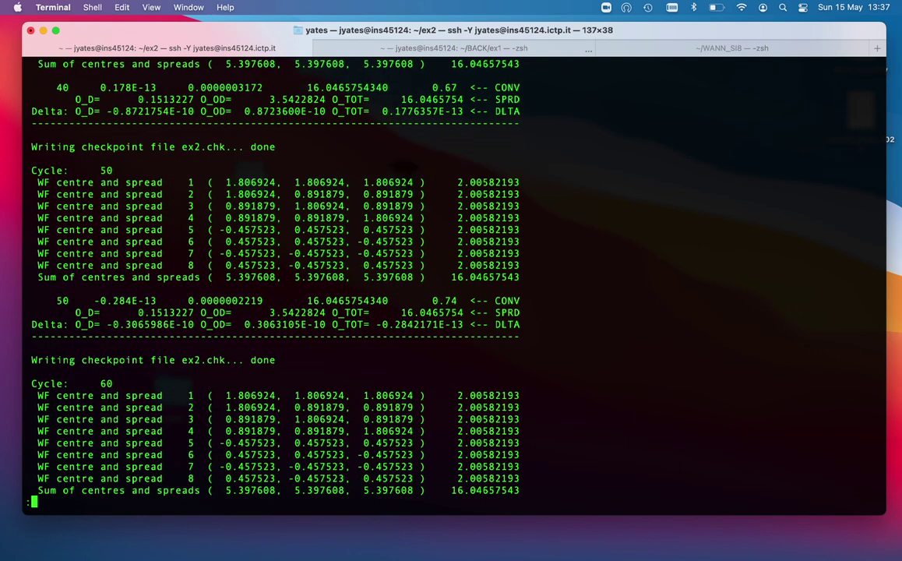